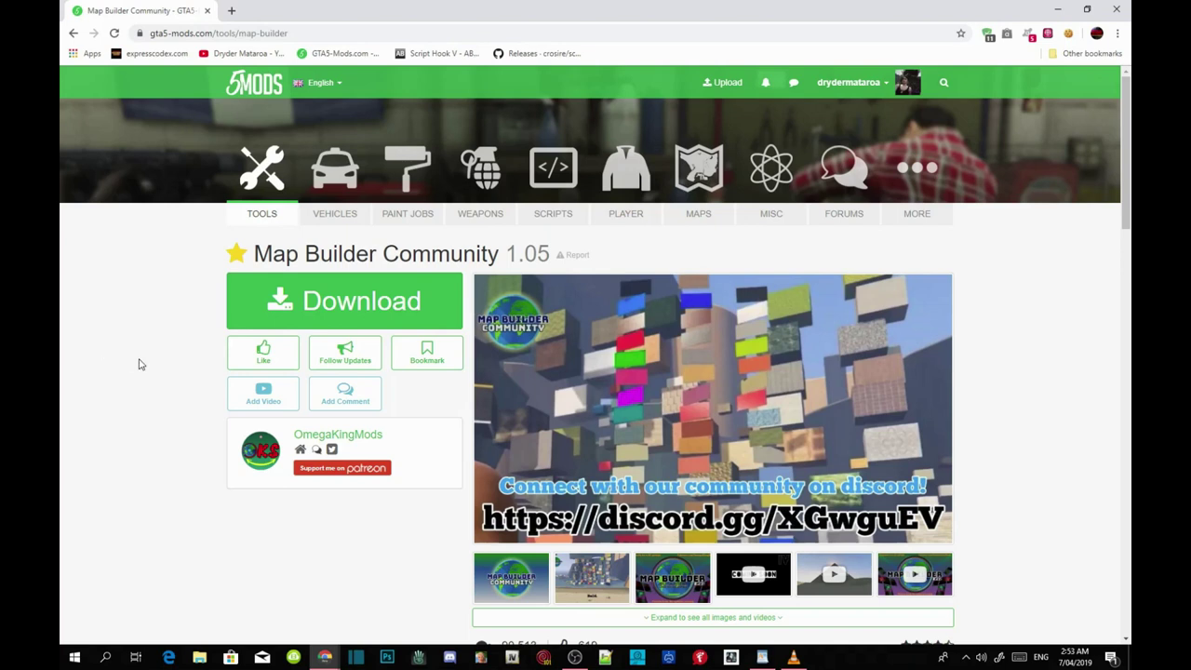
scroll(139, 364, "down", 5)
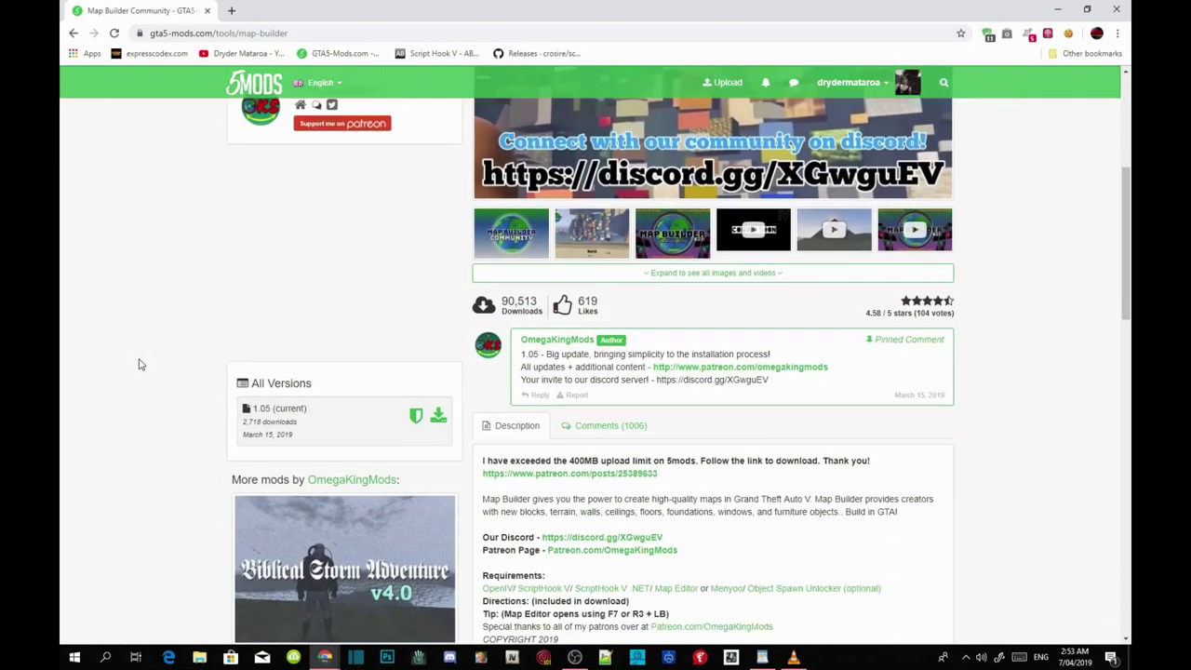
scroll(138, 363, "down", 1)
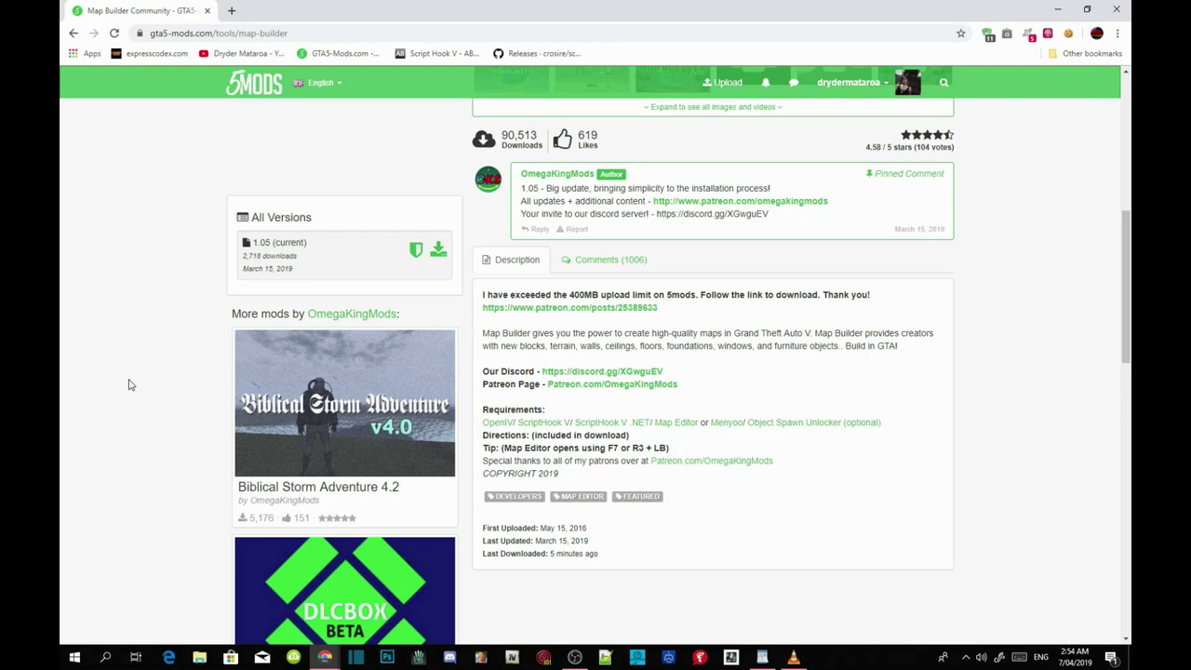
scroll(130, 384, "up", 3)
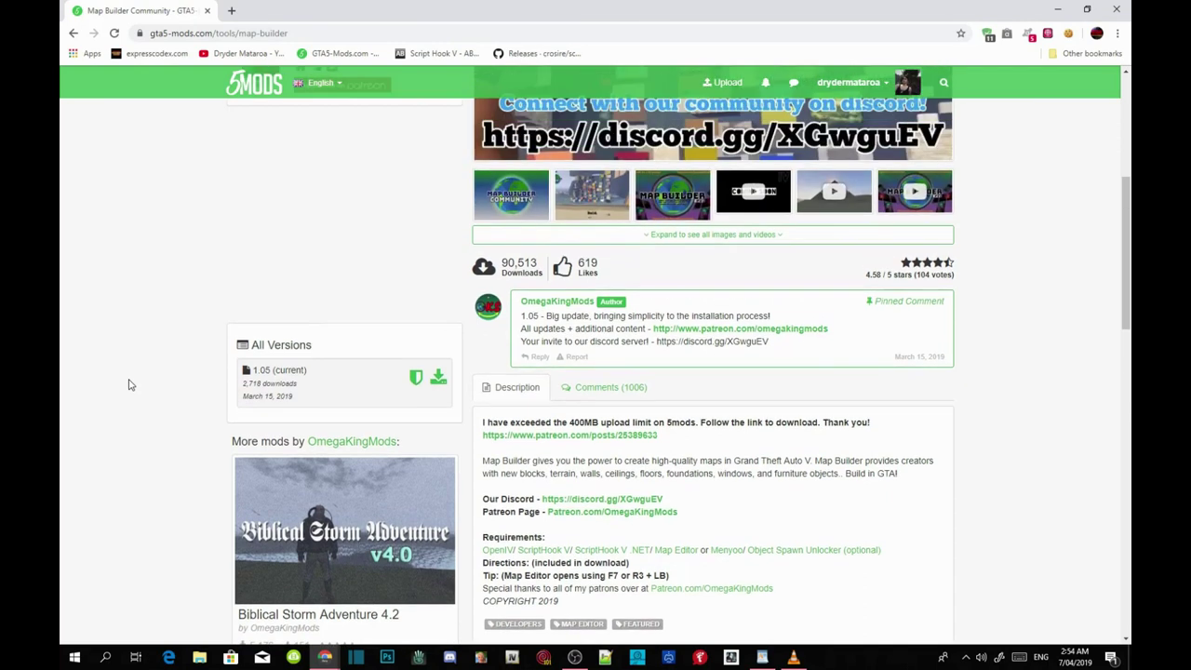
scroll(130, 384, "up", 1)
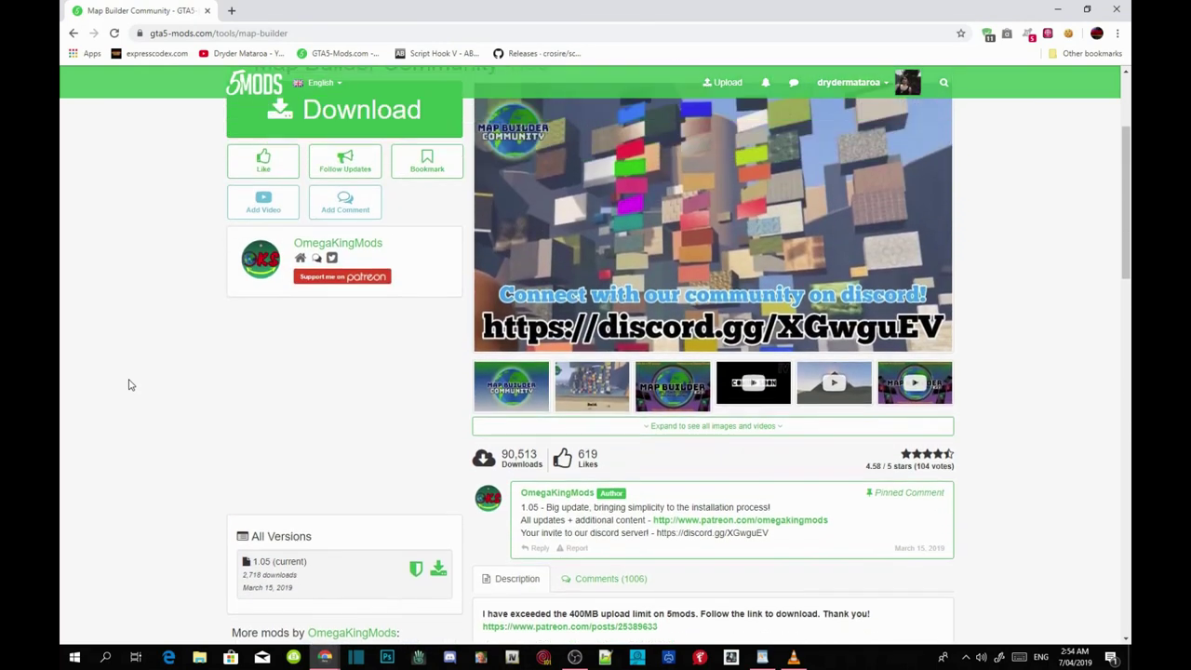
scroll(130, 384, "up", 3)
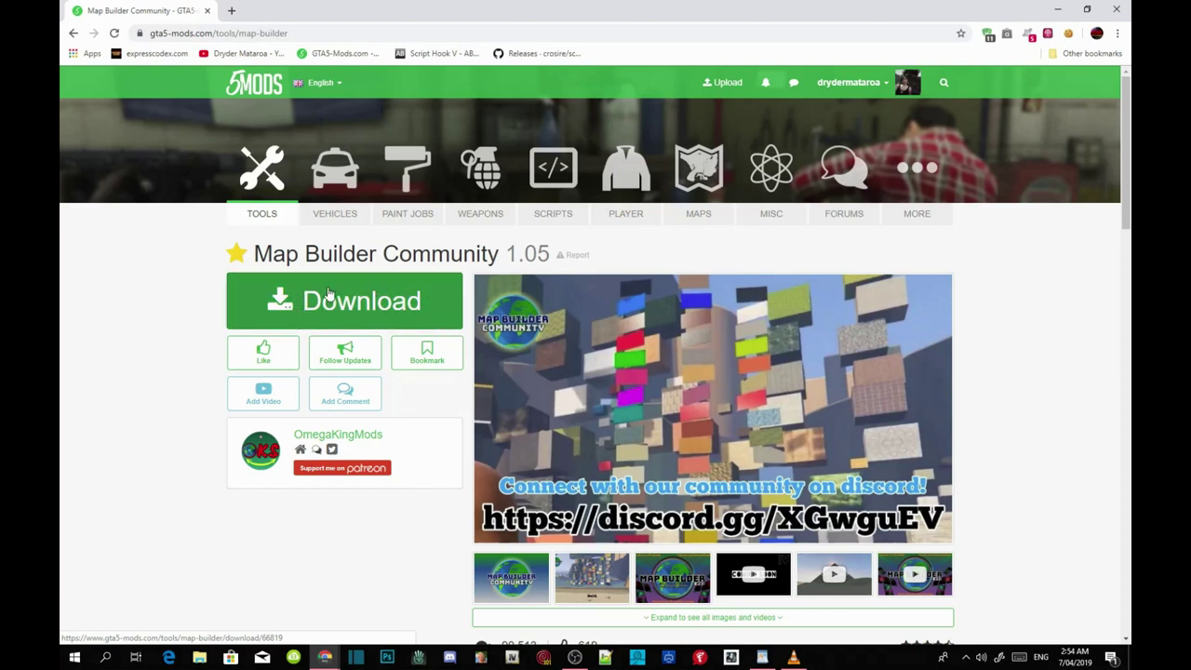
scroll(518, 359, "down", 3)
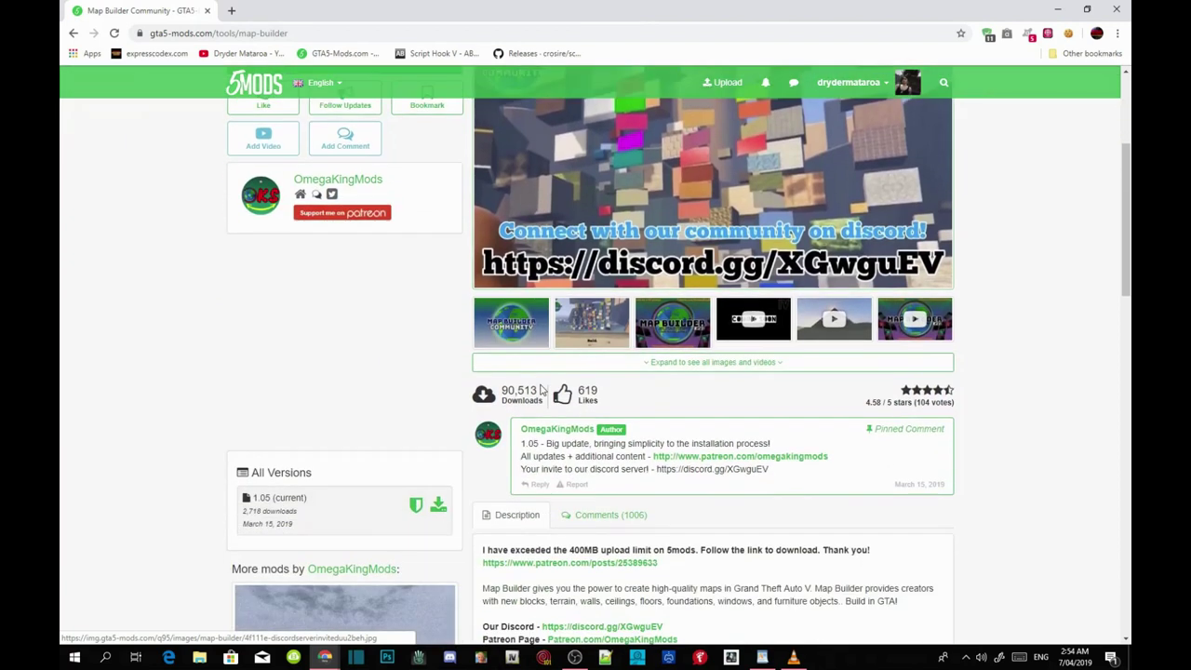
Open the mod author's Patreon page from the pinned comment and filter posts by the Map Builder tag
left_click(812, 396)
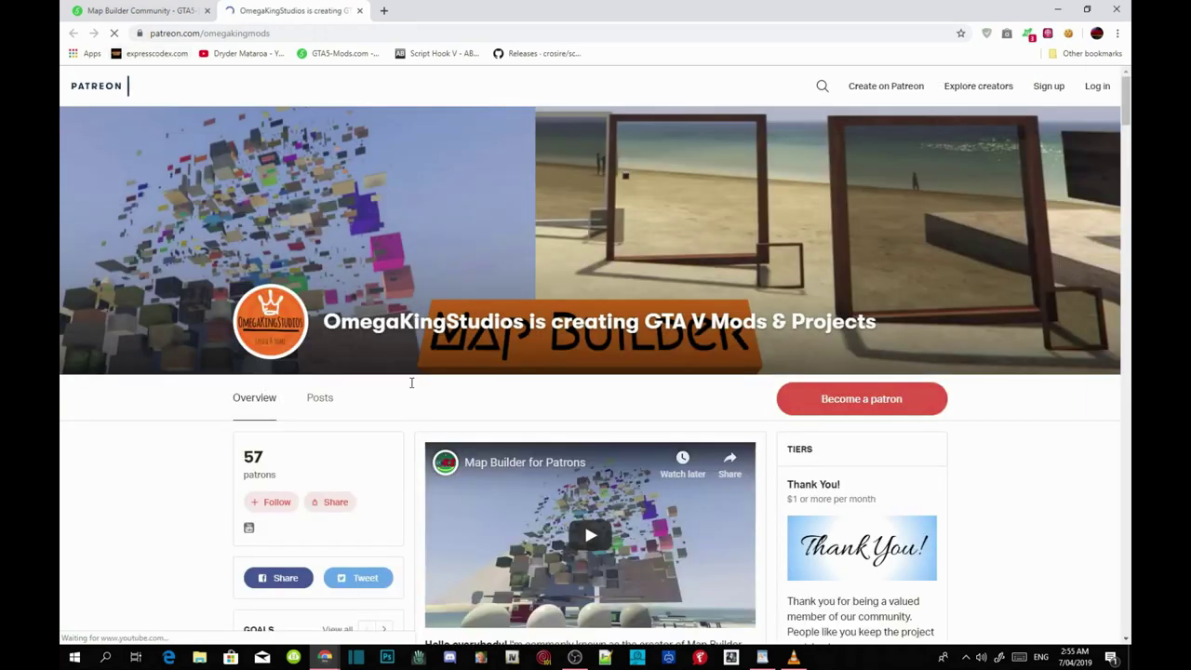
scroll(410, 389, "down", 2)
scroll(410, 388, "down", 4)
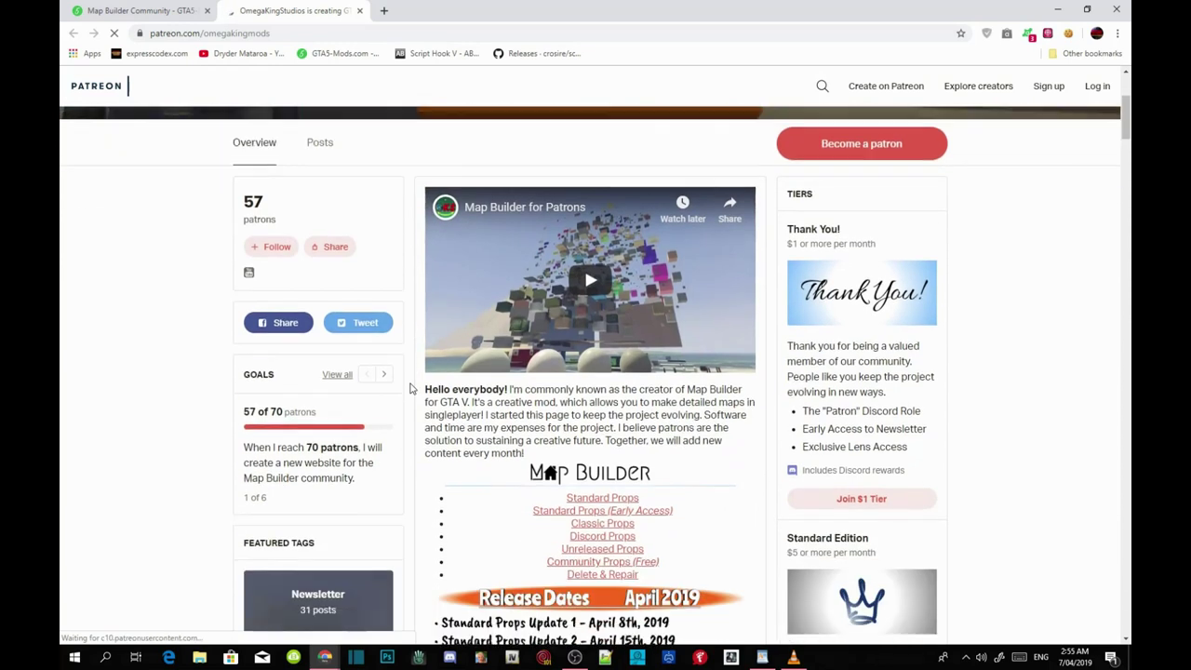
scroll(411, 388, "down", 3)
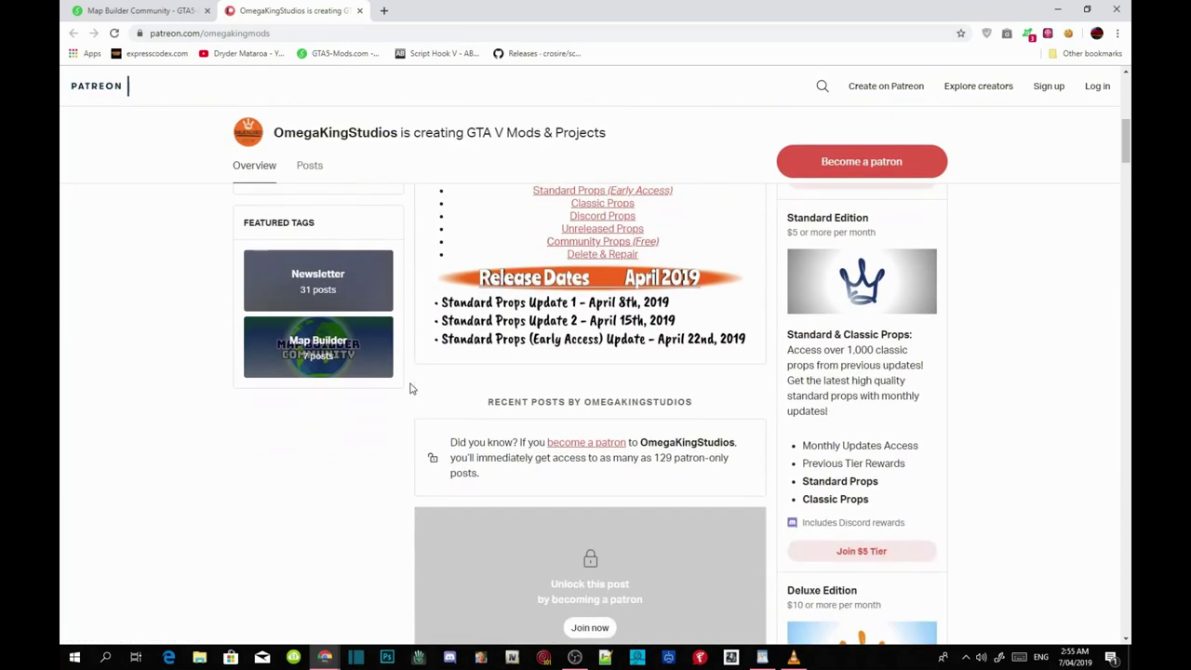
left_click(330, 350)
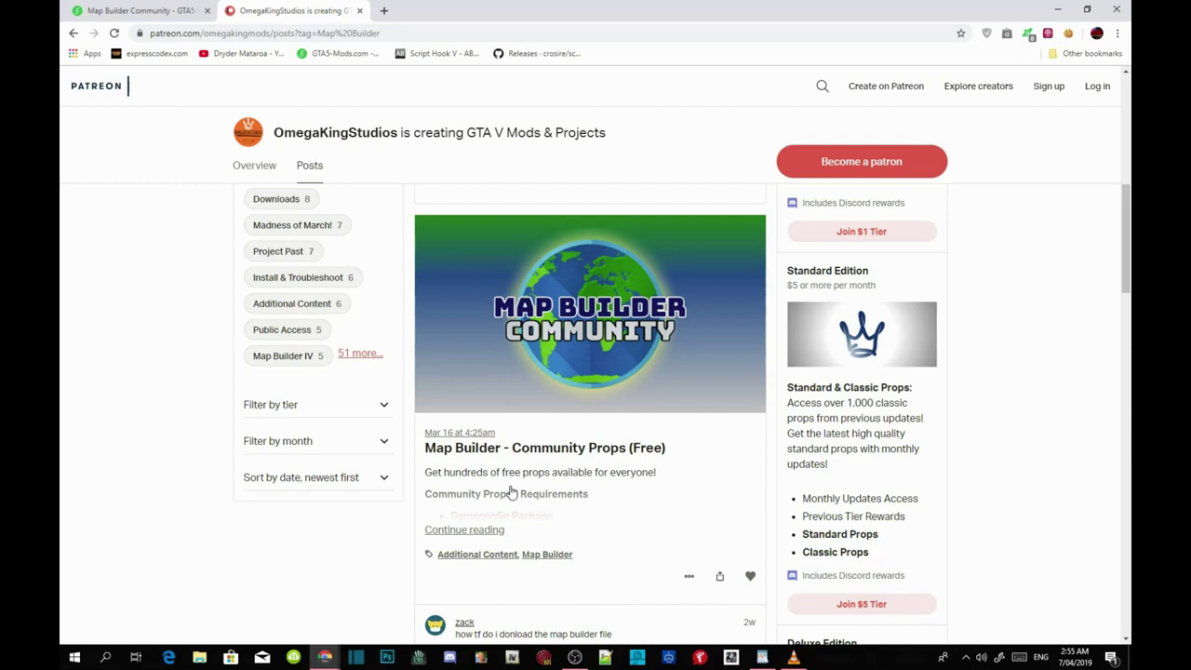
Expand the free Map Builder - Community Props post and scroll to its 380 props / 633MB download
scroll(511, 494, "down", 2)
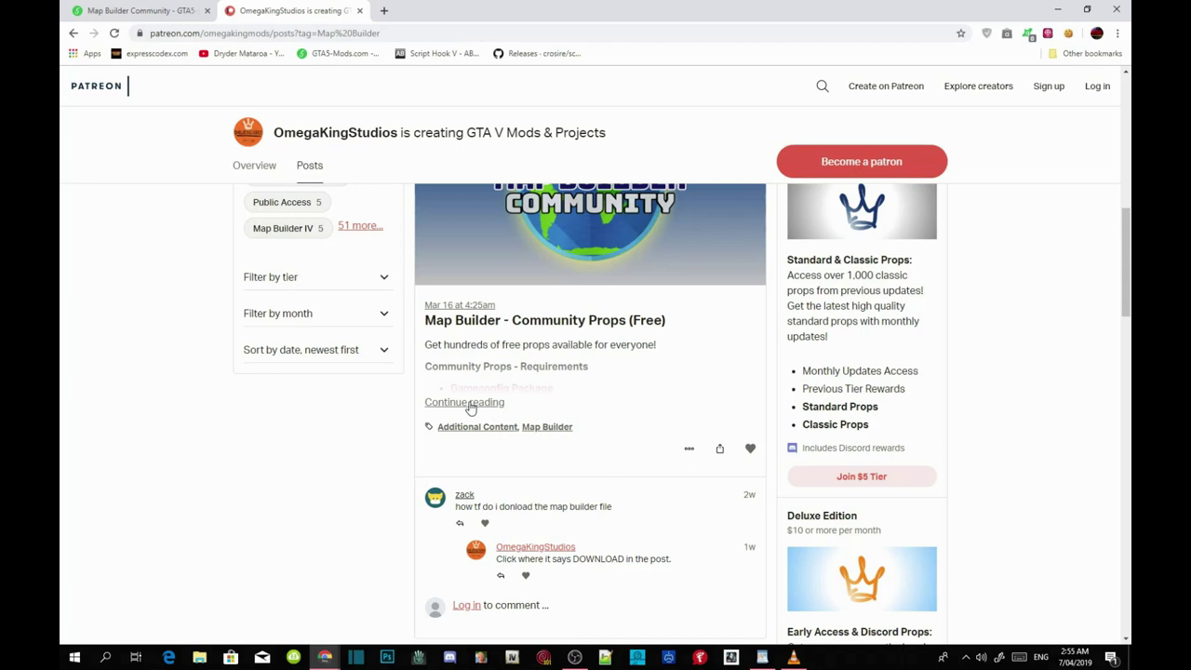
left_click(469, 408)
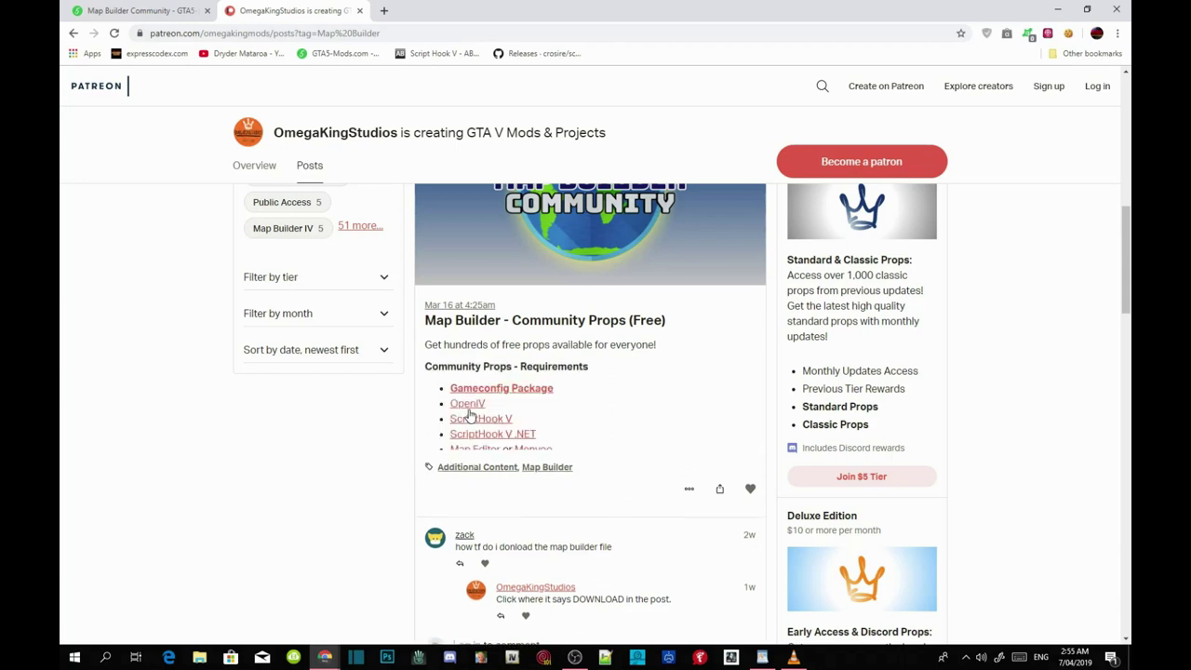
scroll(638, 435, "down", 1)
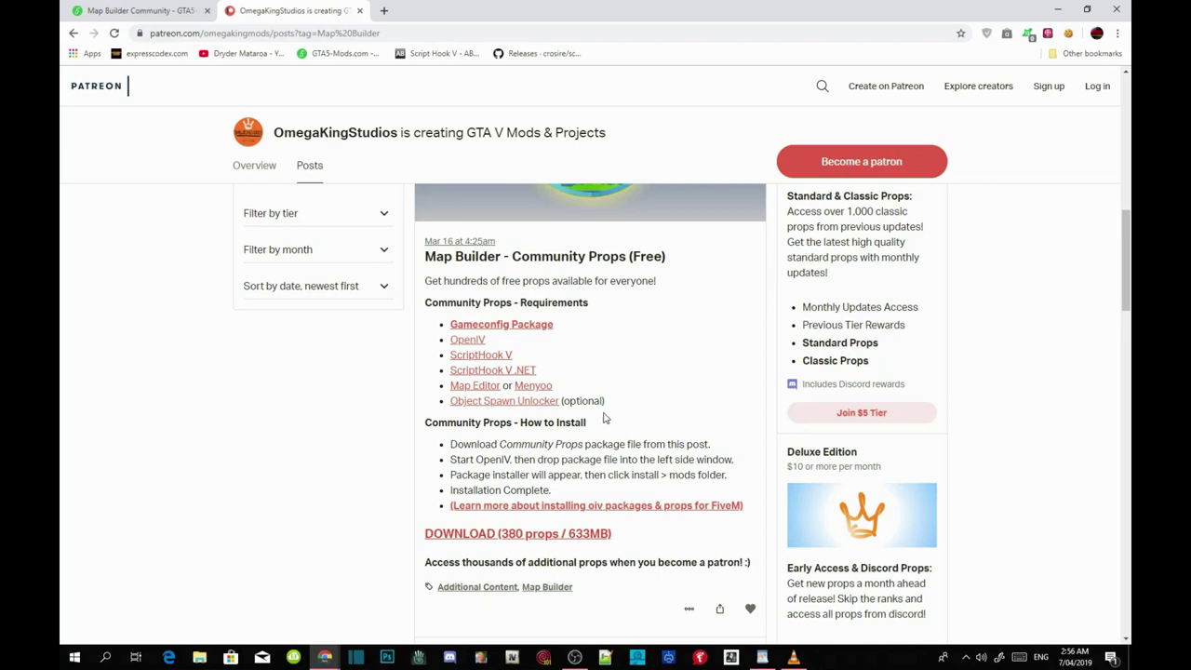
Open the Grand Theft Auto V shortcut's file location on drive D and move that window left
left_click(1057, 11)
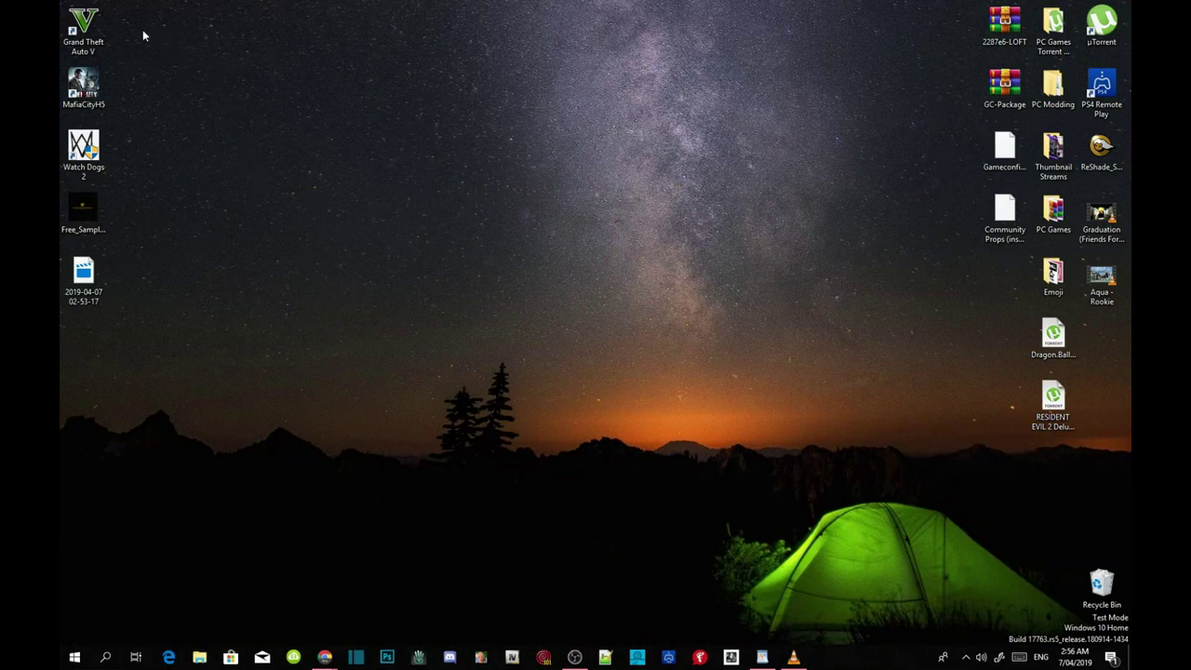
right_click(83, 29)
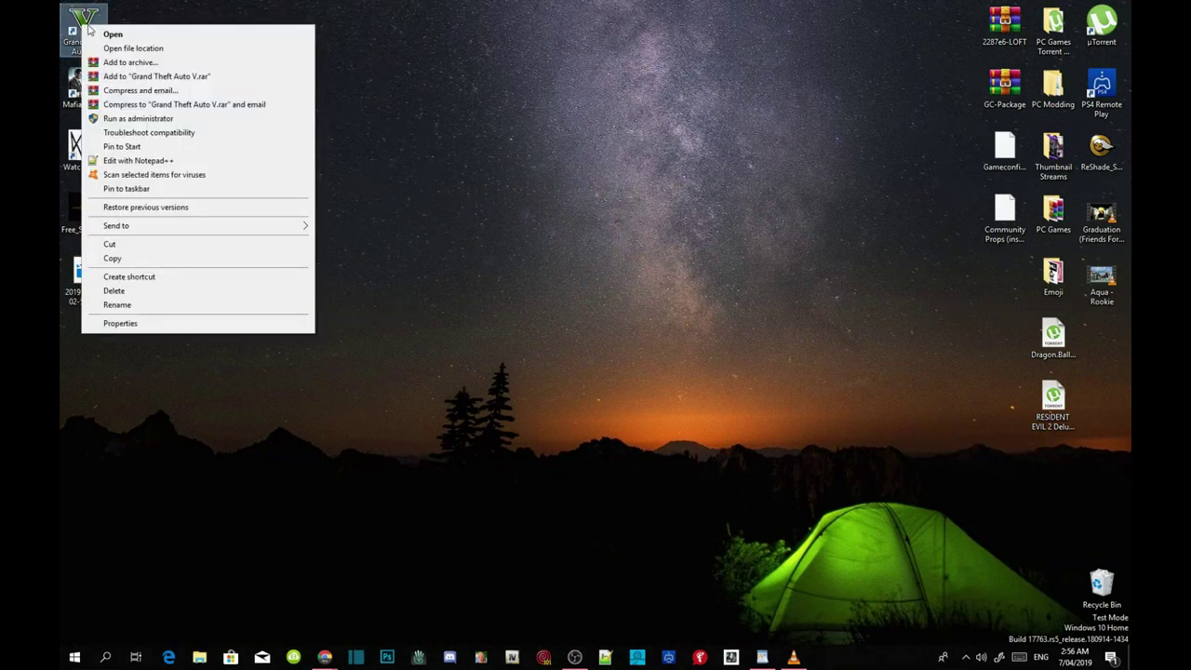
left_click(112, 48)
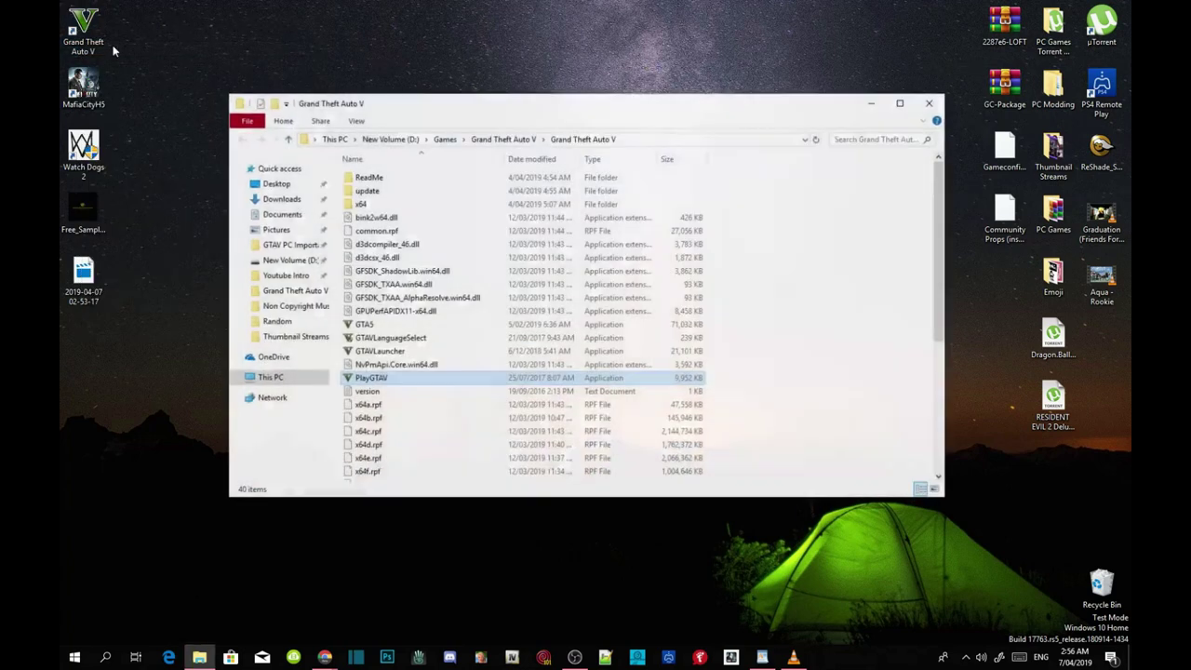
left_click_drag(550, 106, 411, 52)
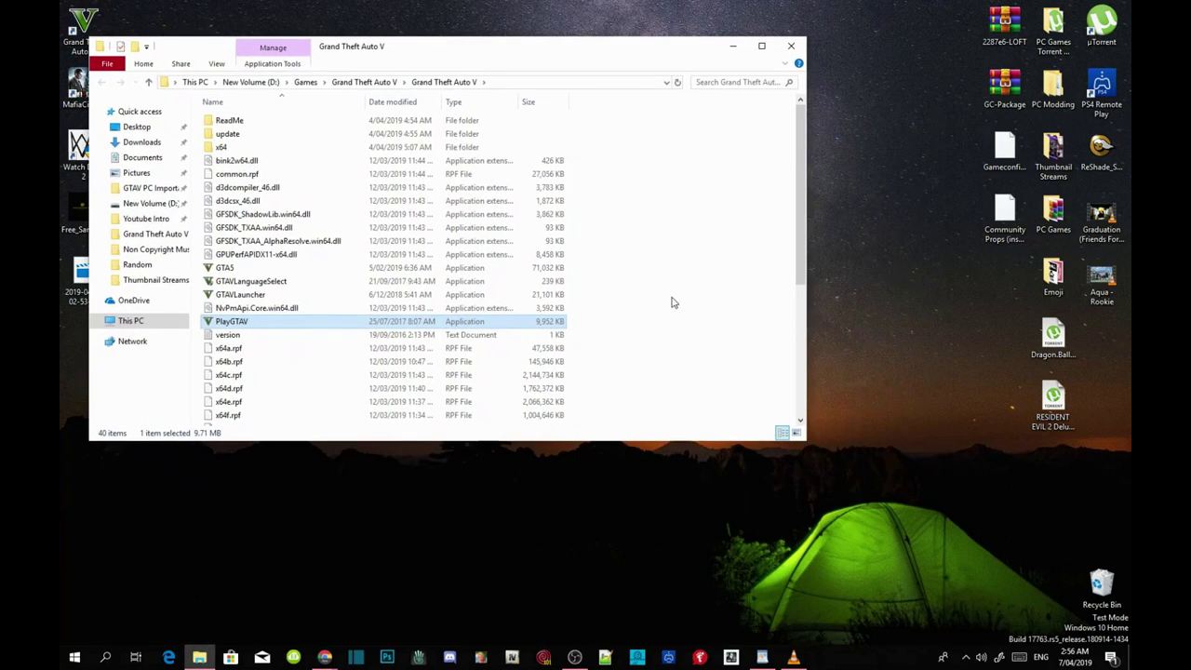
scroll(657, 331, "down", 6)
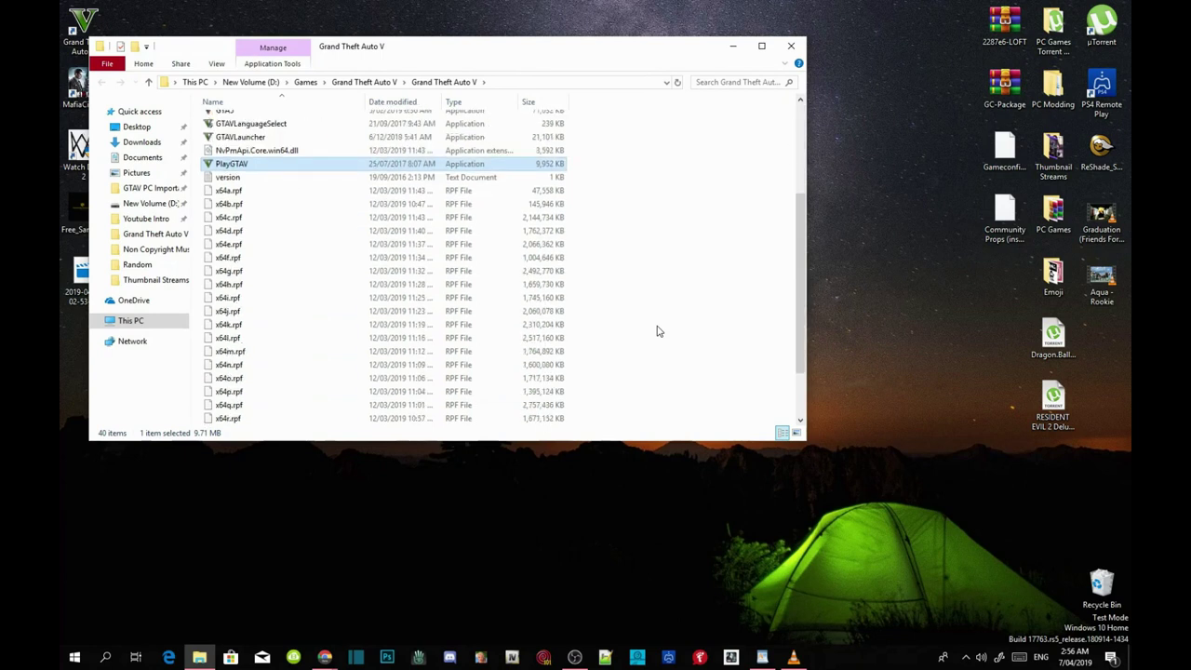
scroll(650, 365, "up", 6)
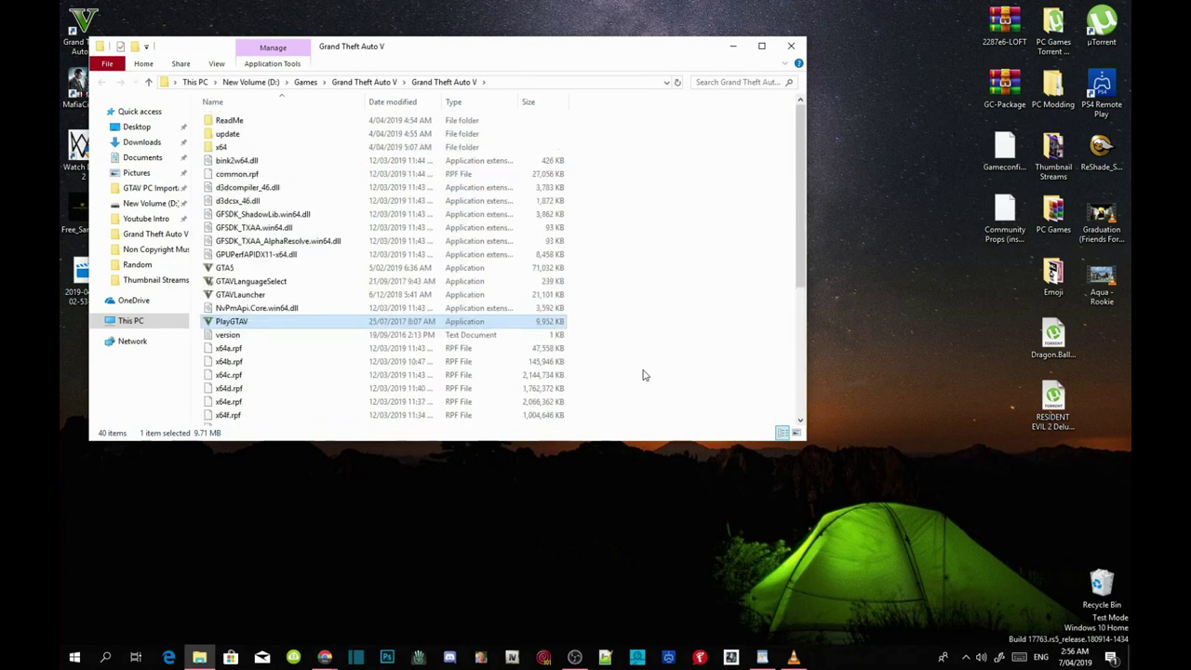
right_click(643, 373)
left_click(652, 295)
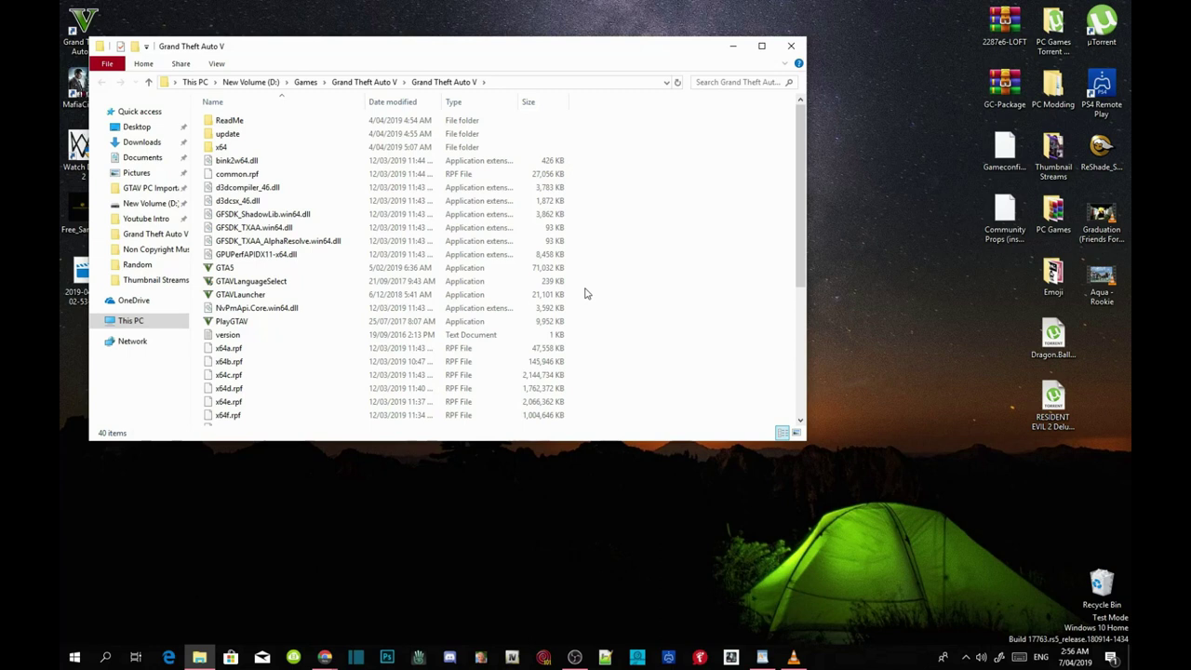
Launch OpenIV for Grand Theft Auto V on Windows and open the ASI Manager
left_click(511, 659)
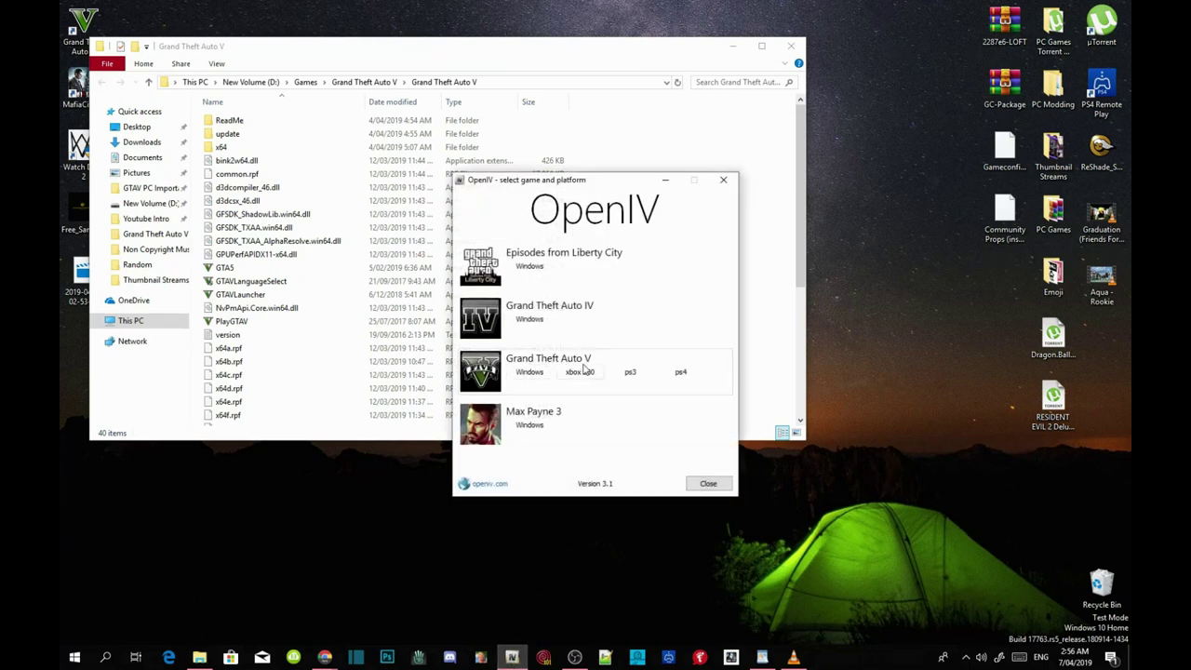
left_click(530, 372)
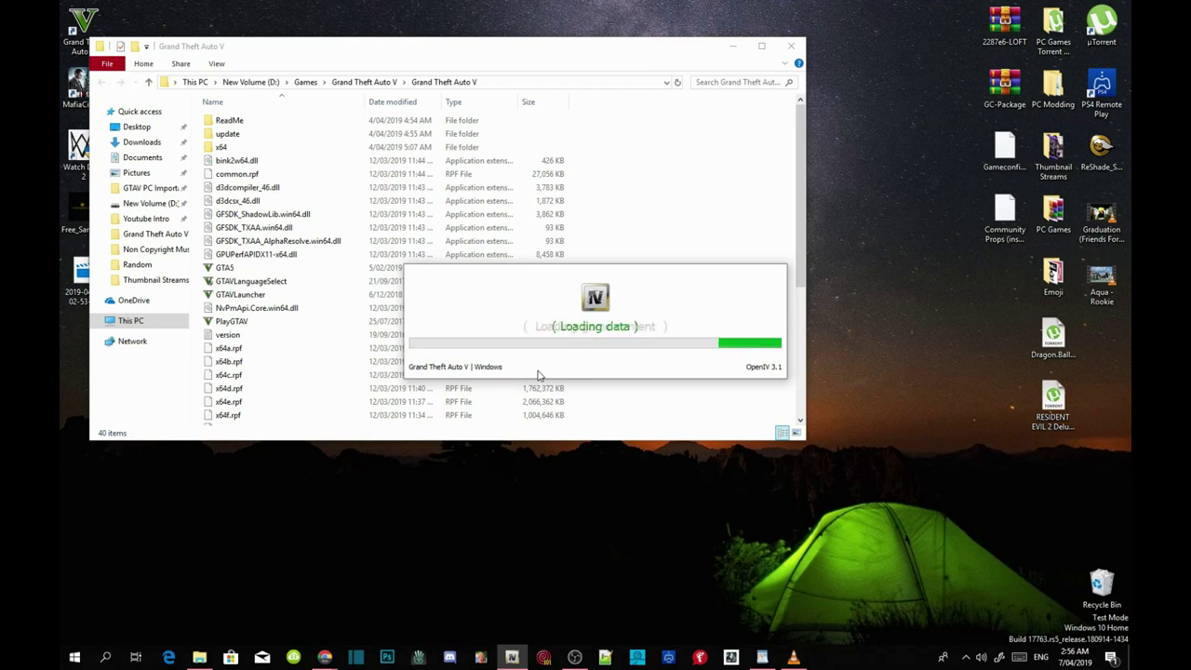
left_click(409, 156)
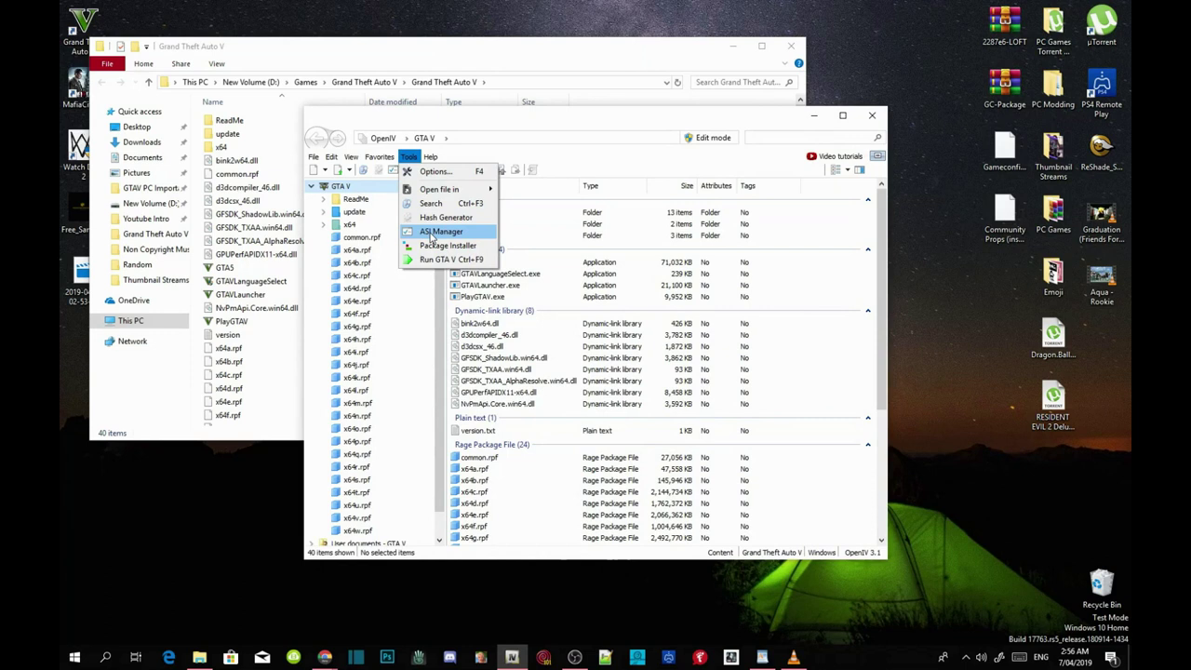
left_click(428, 232)
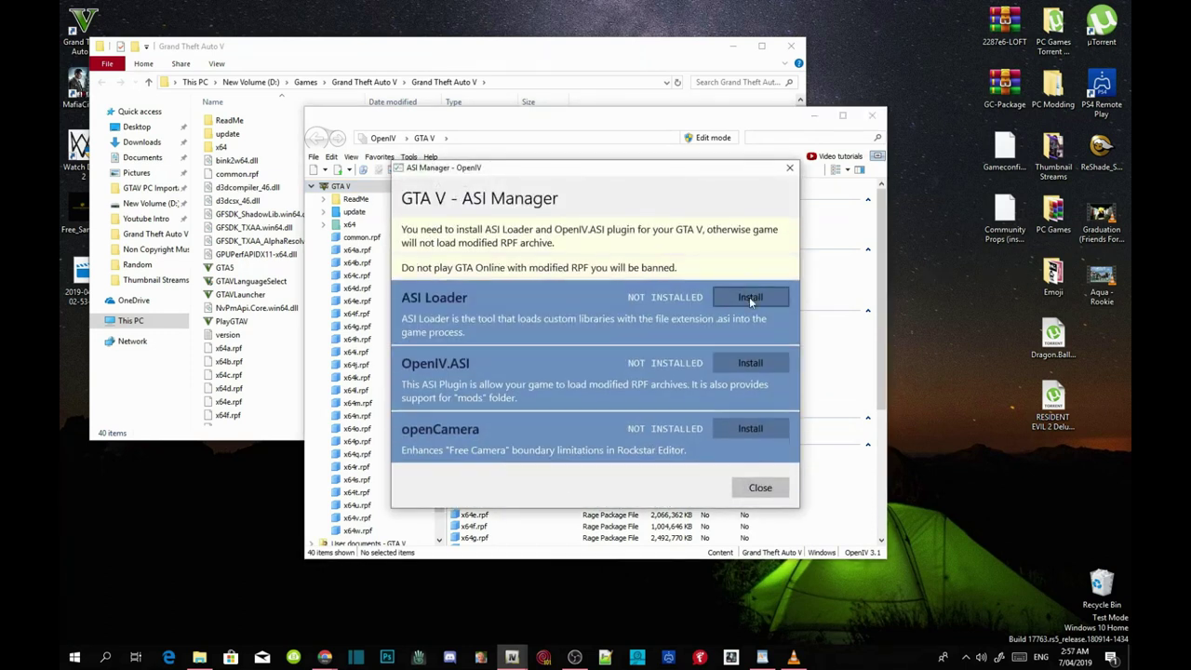
Install ASI Loader, OpenIV.ASI (creating the mods folder) and openCamera, then minimize OpenIV
left_click(750, 300)
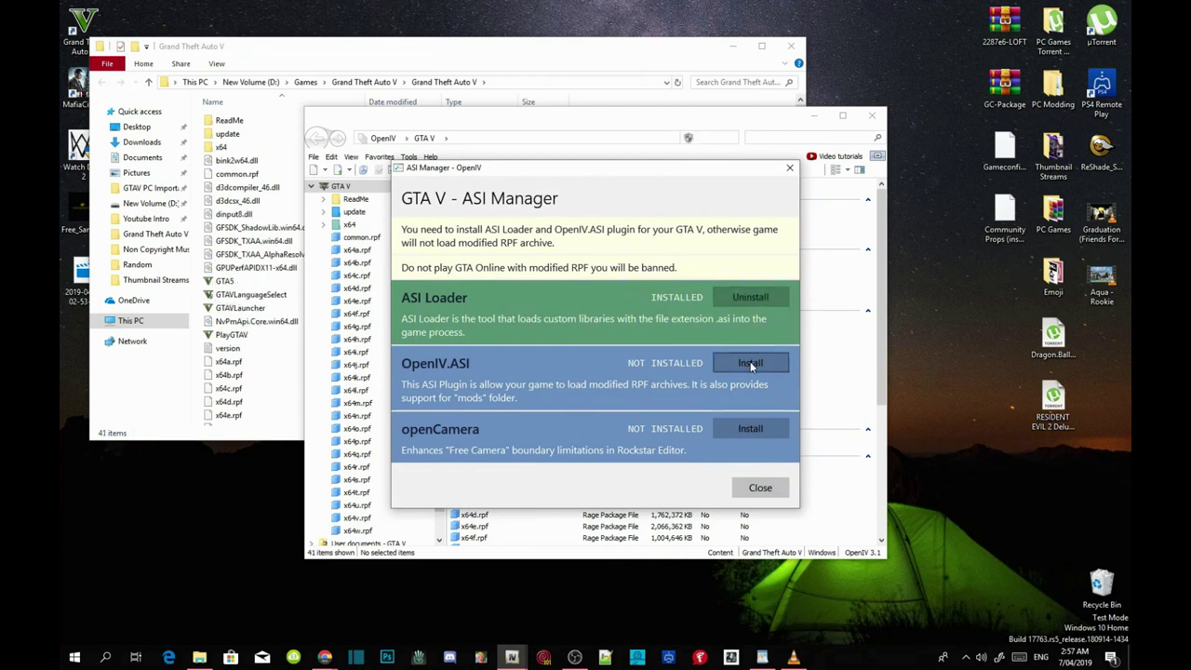
left_click(750, 363)
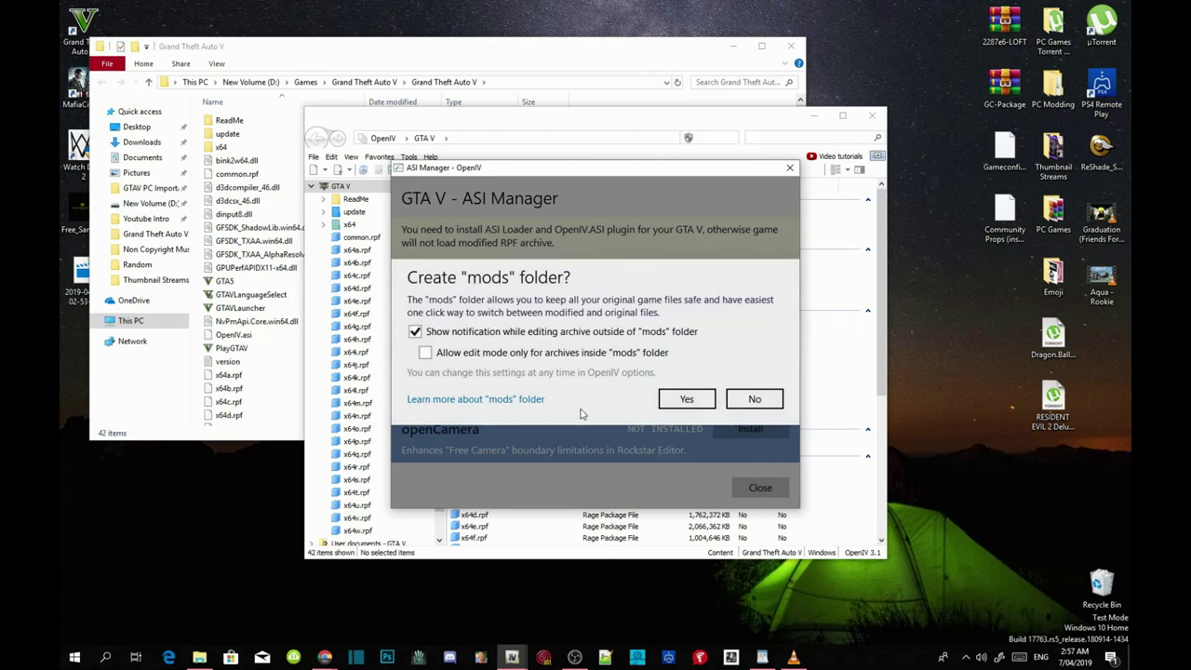
left_click(689, 400)
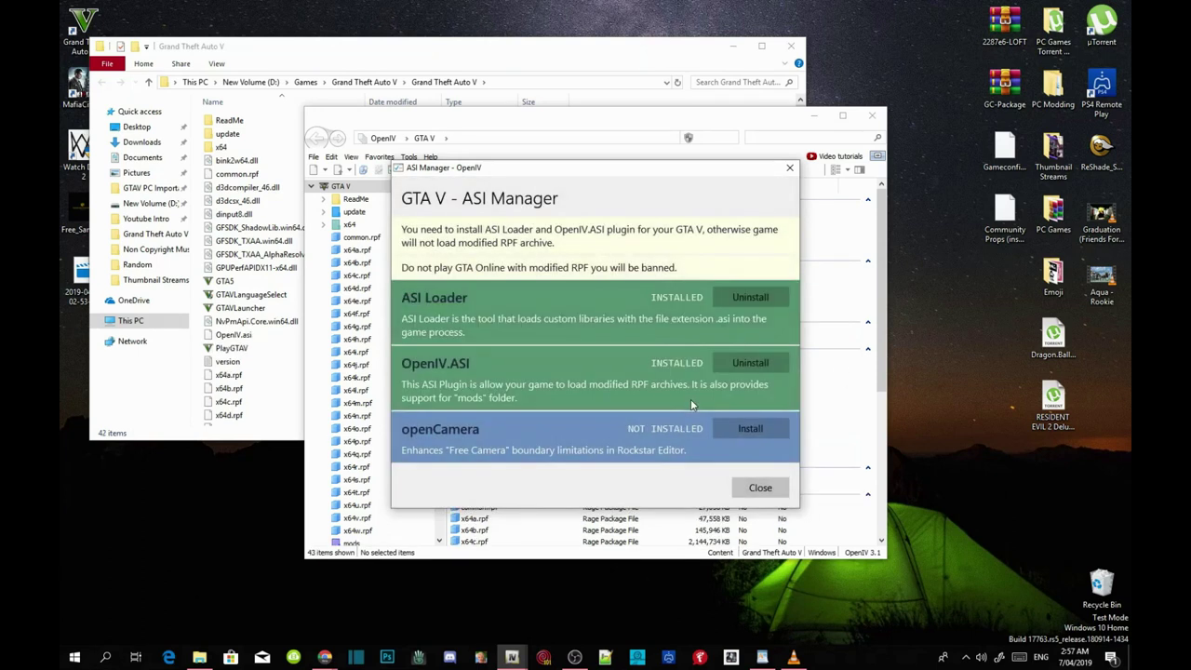
left_click(763, 428)
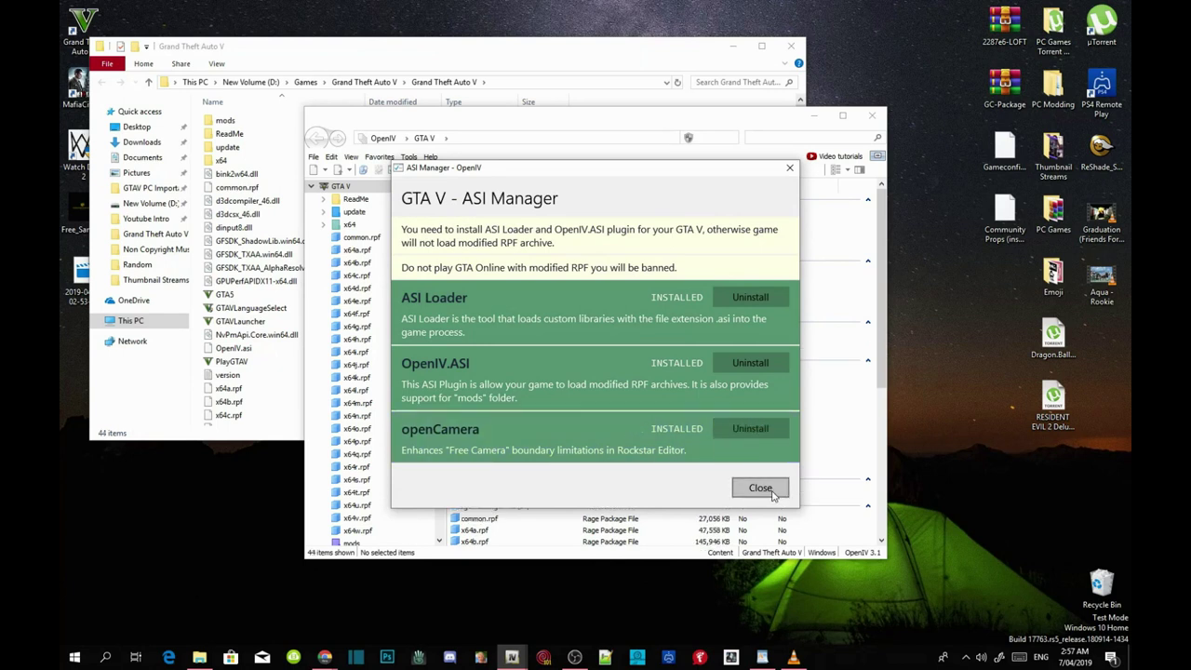
left_click(772, 490)
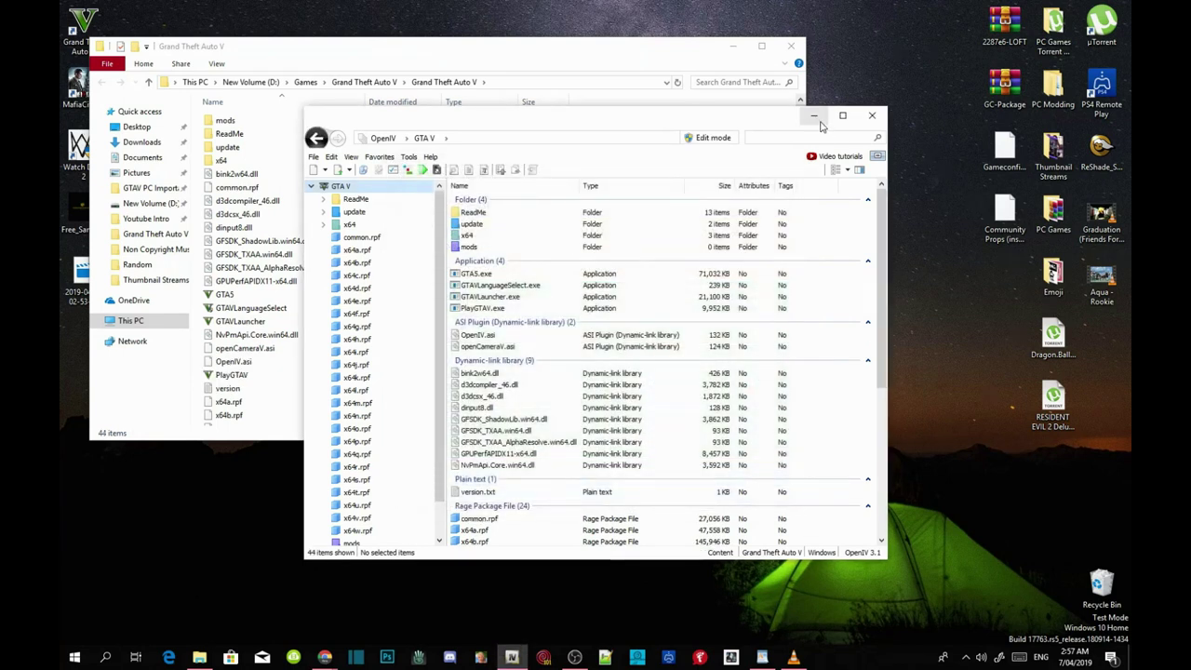
left_click(814, 116)
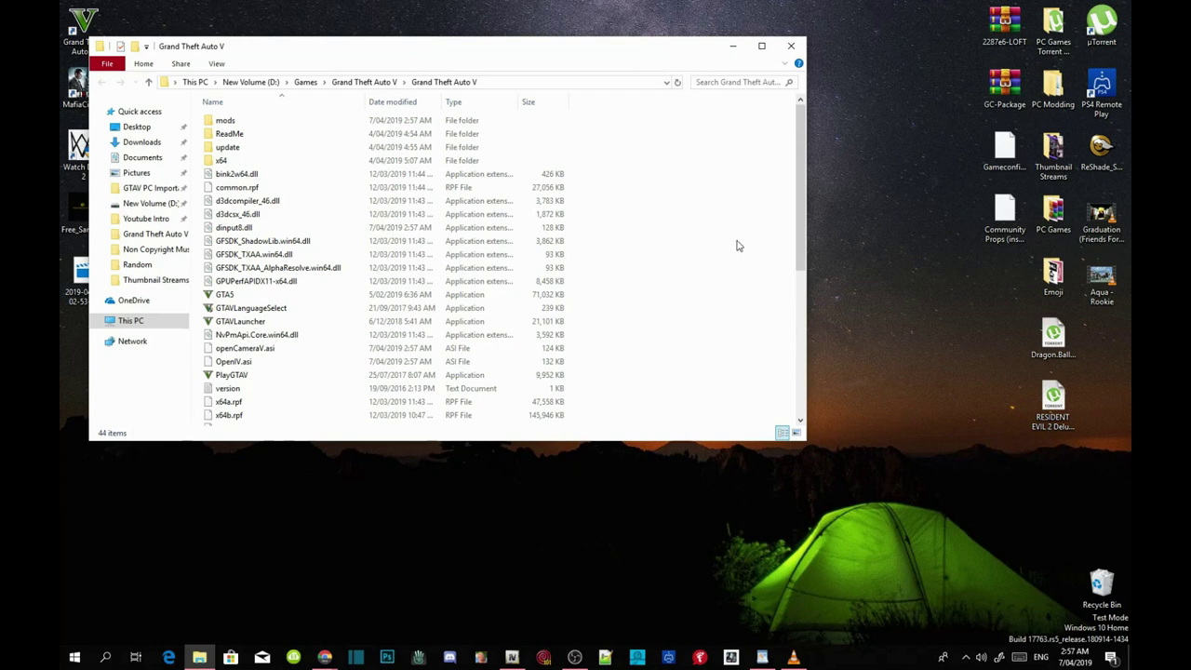
Open ScriptHookV 1.46 > bin in PC Script Files and select dinput8.dll
scroll(737, 246, "down", 7)
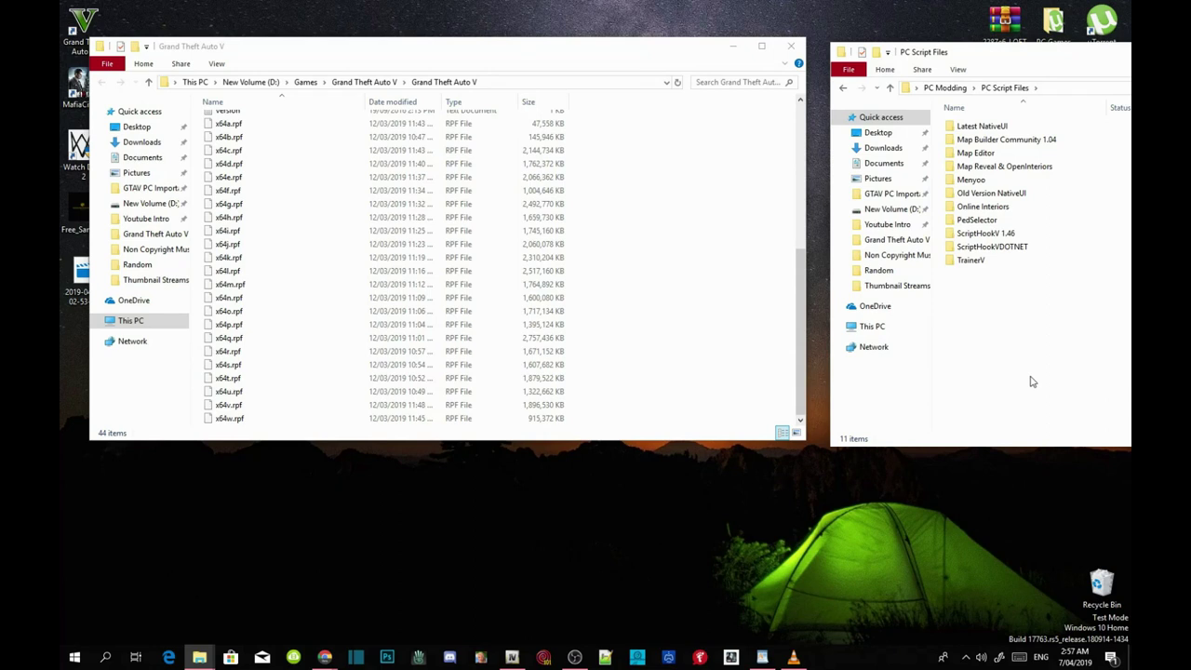
double_click(988, 234)
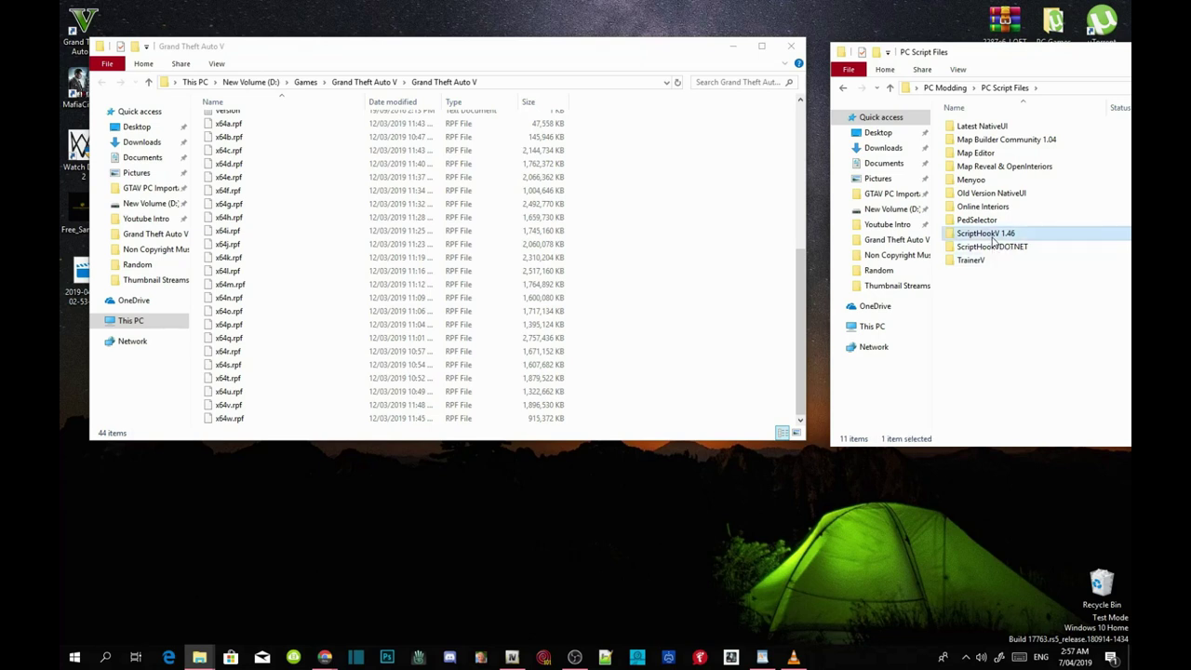
double_click(978, 128)
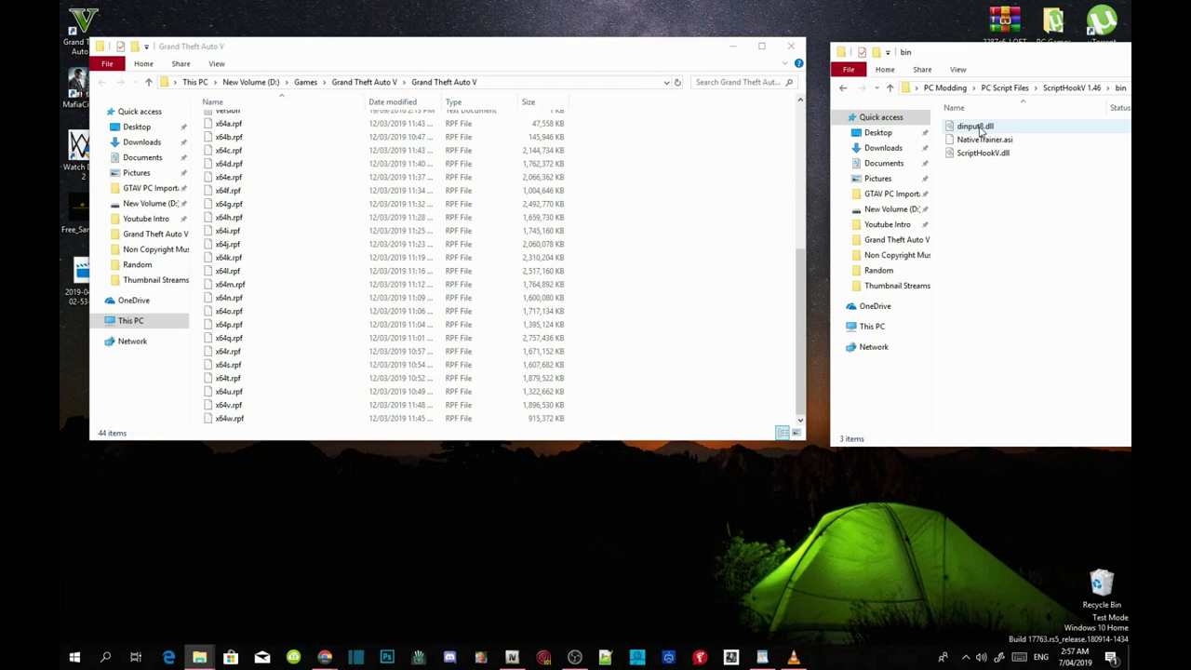
left_click(980, 131)
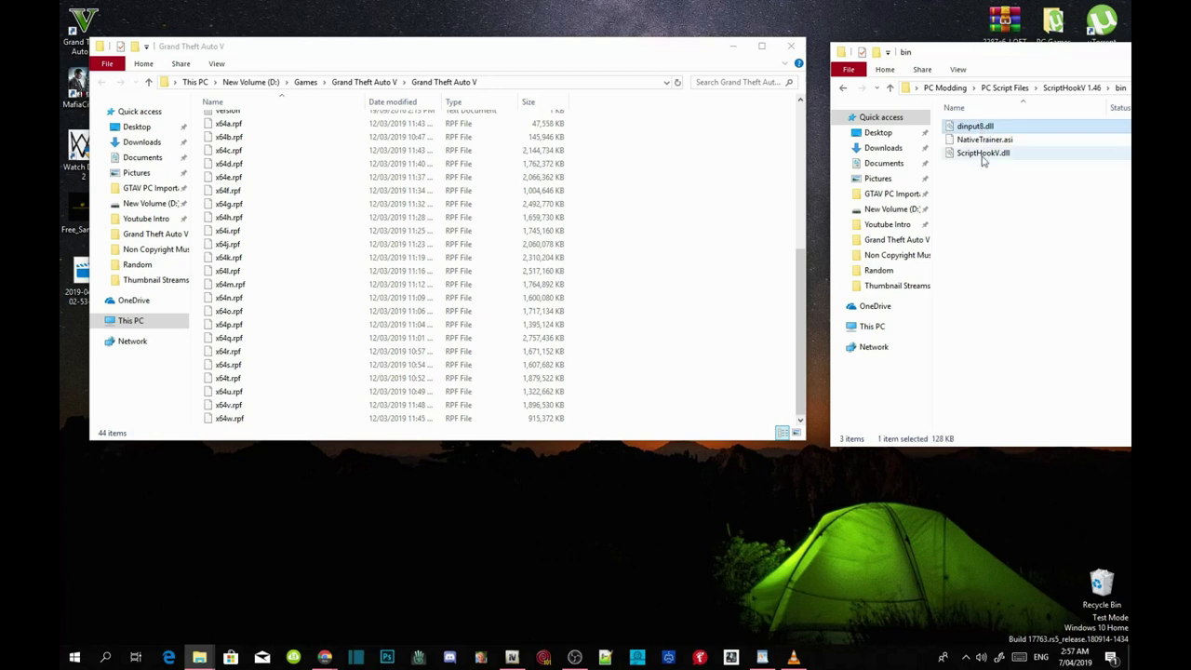
Copy dinput8.dll and ScriptHookV.dll into the Grand Theft Auto V folder, replacing the old dinput8.dll
left_click(983, 158, "ctrl")
left_click_drag(995, 156, 692, 296)
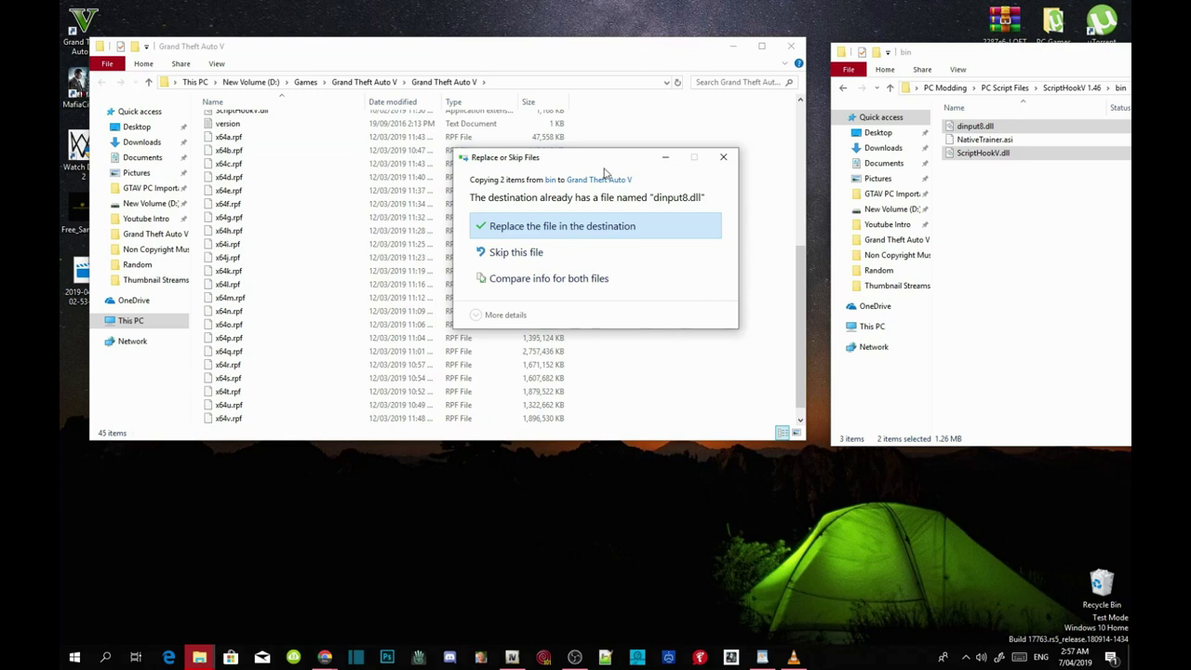
left_click(637, 234)
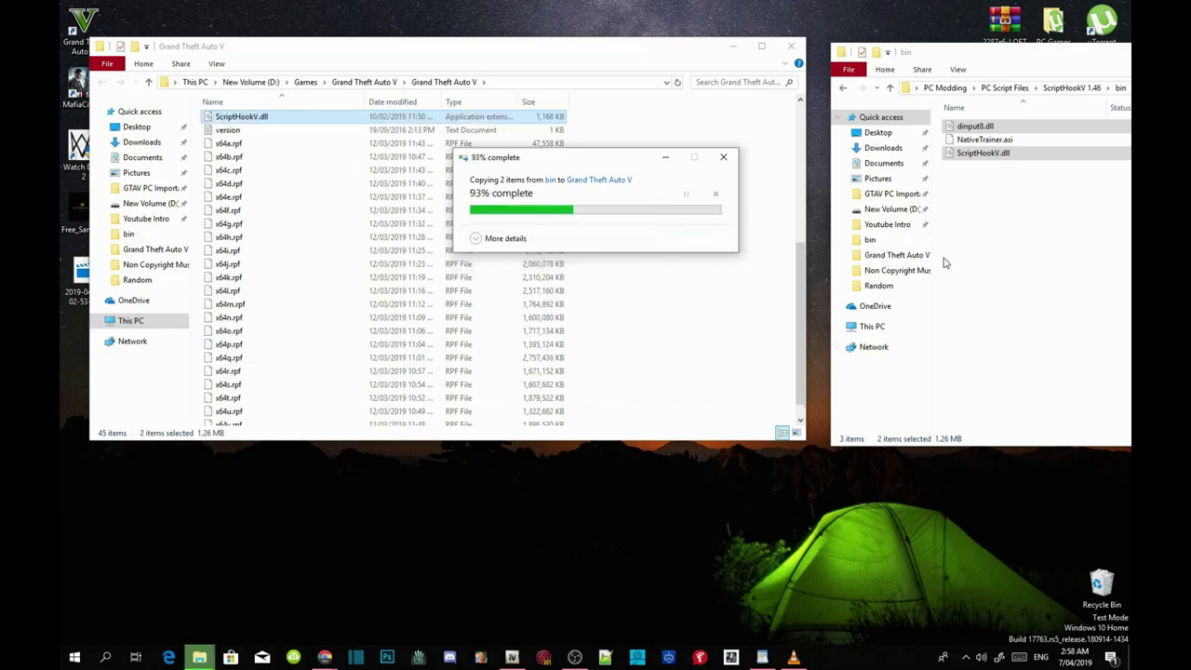
Copy ScriptHookVDotNet.asi, ScriptHookVDotNet2.dll and ScriptHookVDotNet2 from ScriptHookVDOTNET into the game folder
left_click(843, 89)
left_click(843, 89)
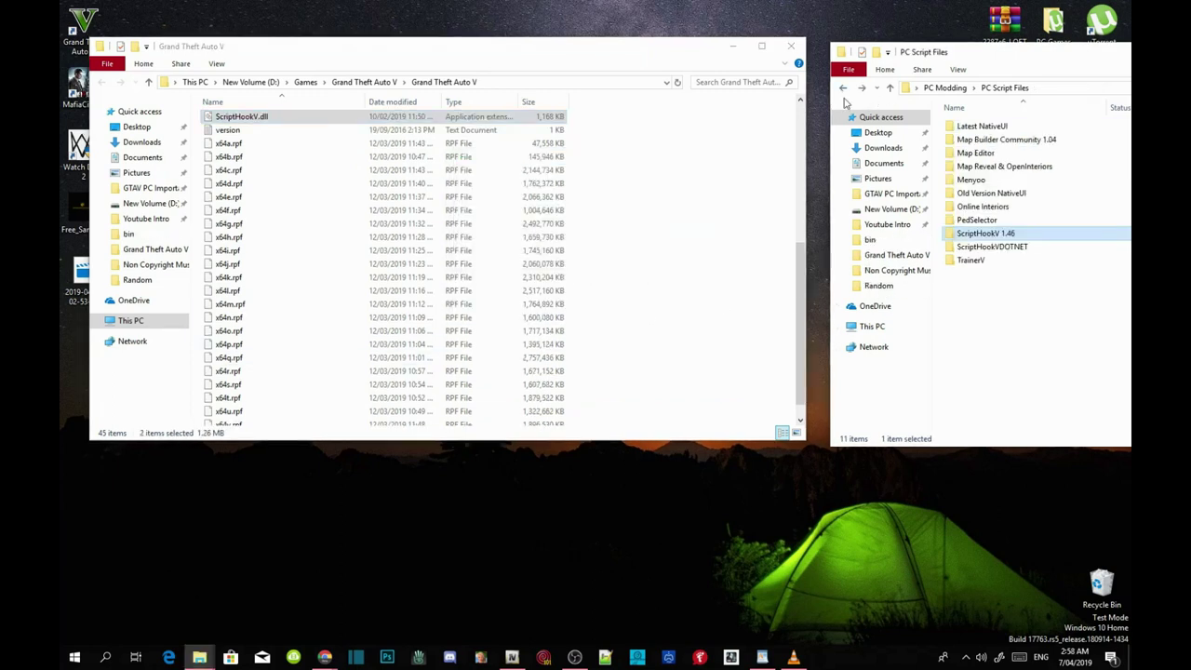
double_click(1008, 249)
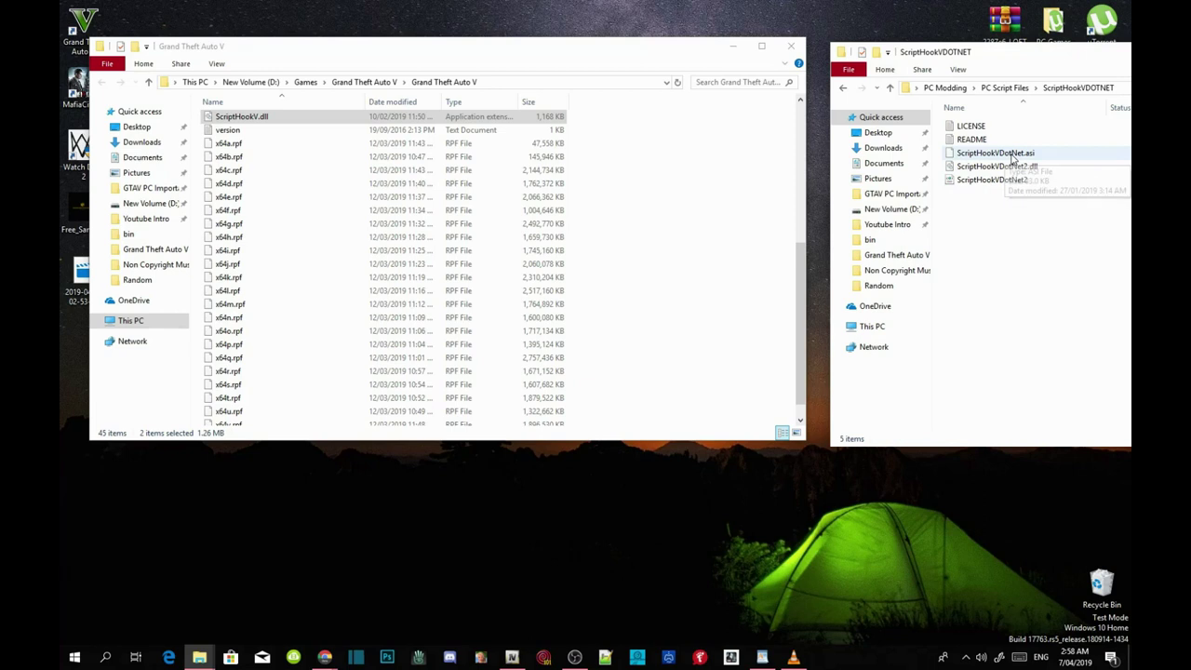
left_click(1012, 155)
left_click(1012, 167, "ctrl")
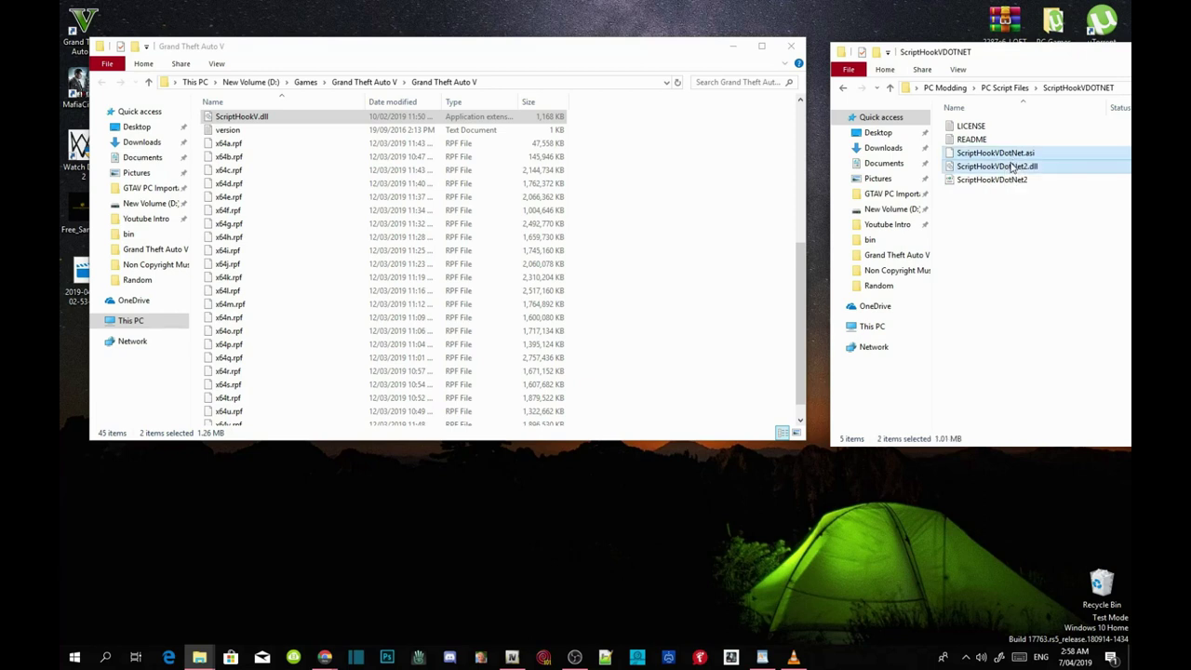
left_click(1010, 181, "ctrl")
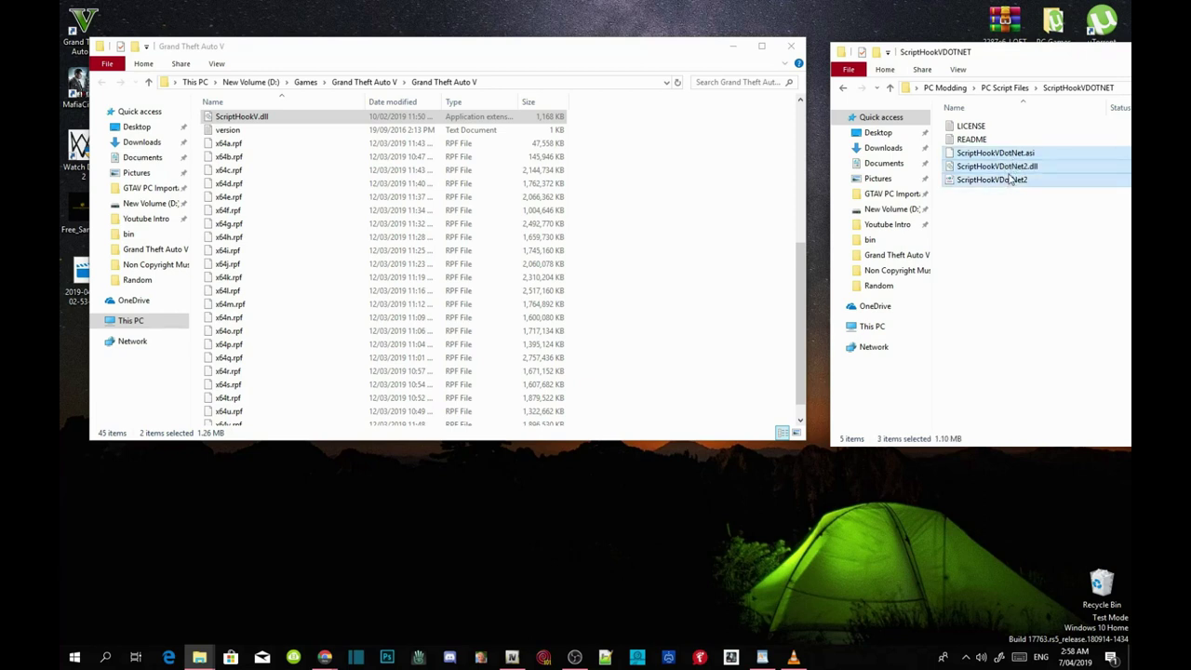
left_click_drag(1012, 172, 676, 274)
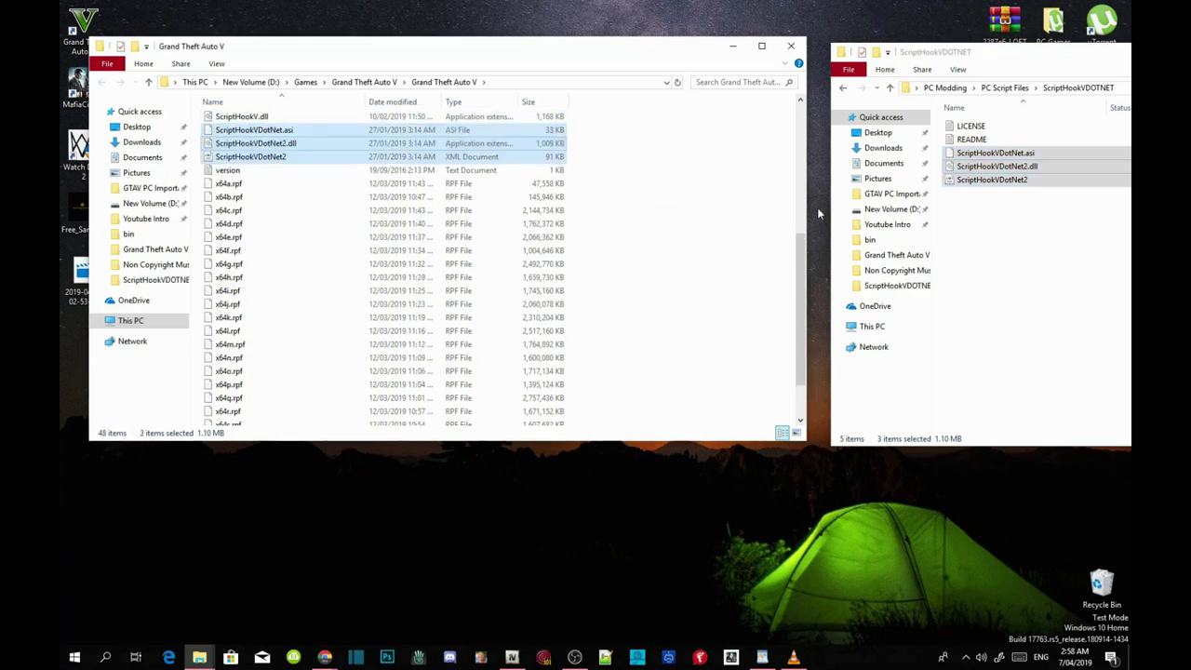
left_click(847, 89)
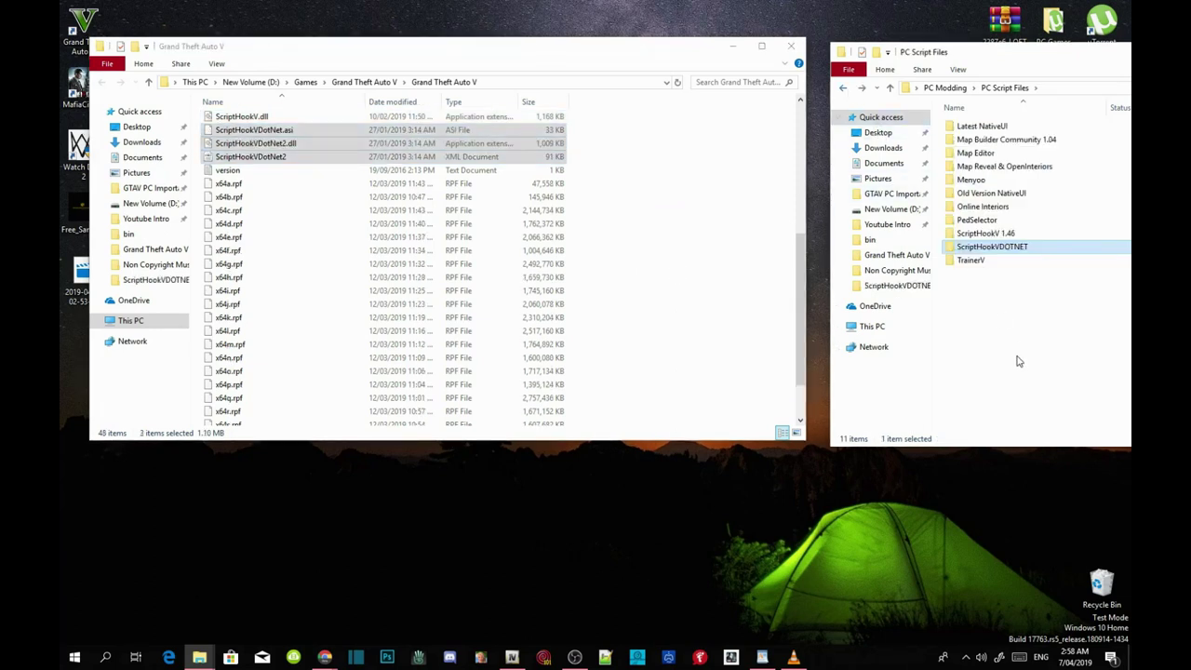
Copy TrainerV.asi and trainerv from the TrainerV folder into the Grand Theft Auto V folder
left_click(1018, 358)
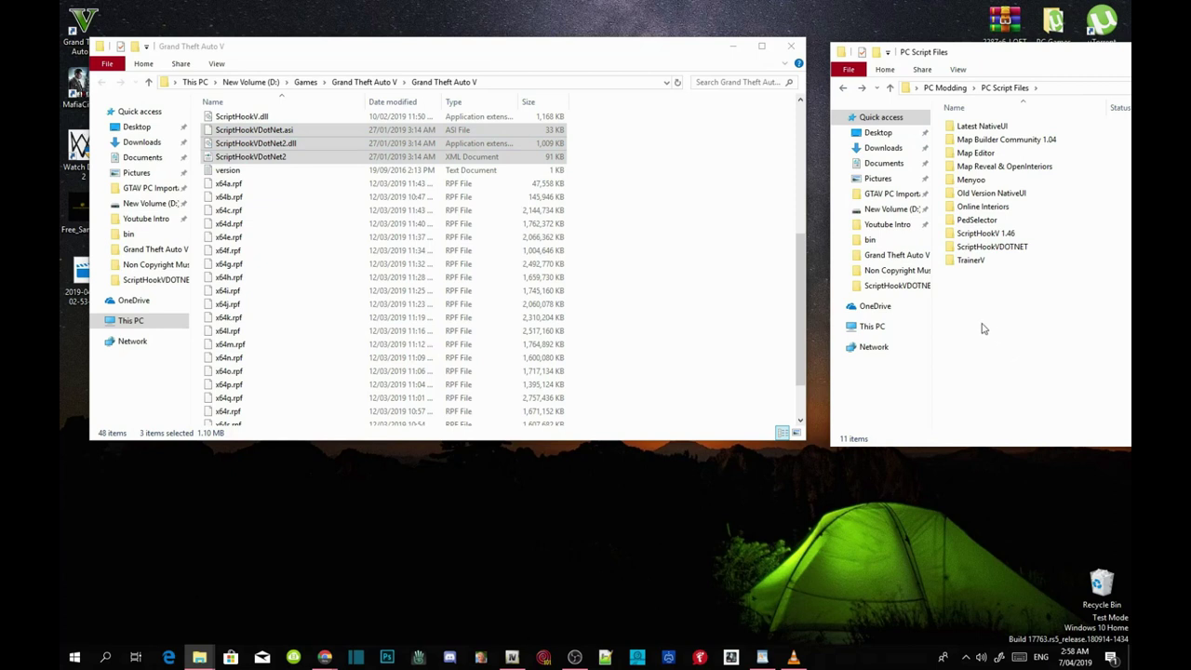
double_click(973, 261)
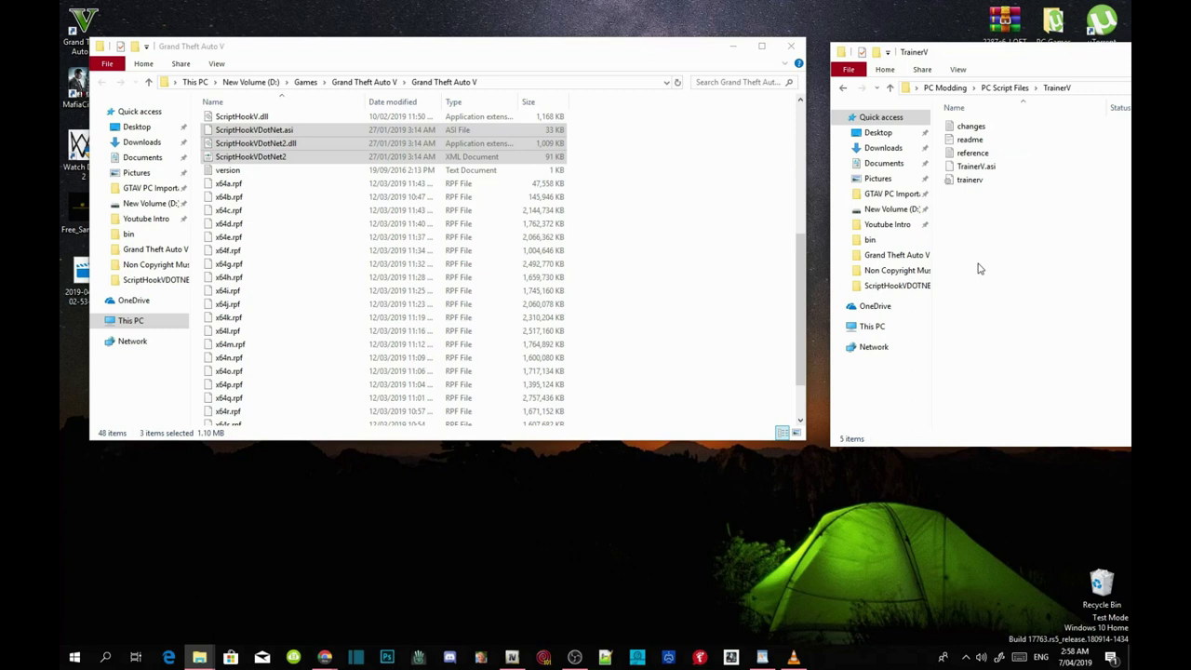
left_click(982, 170)
left_click(982, 182, "shift")
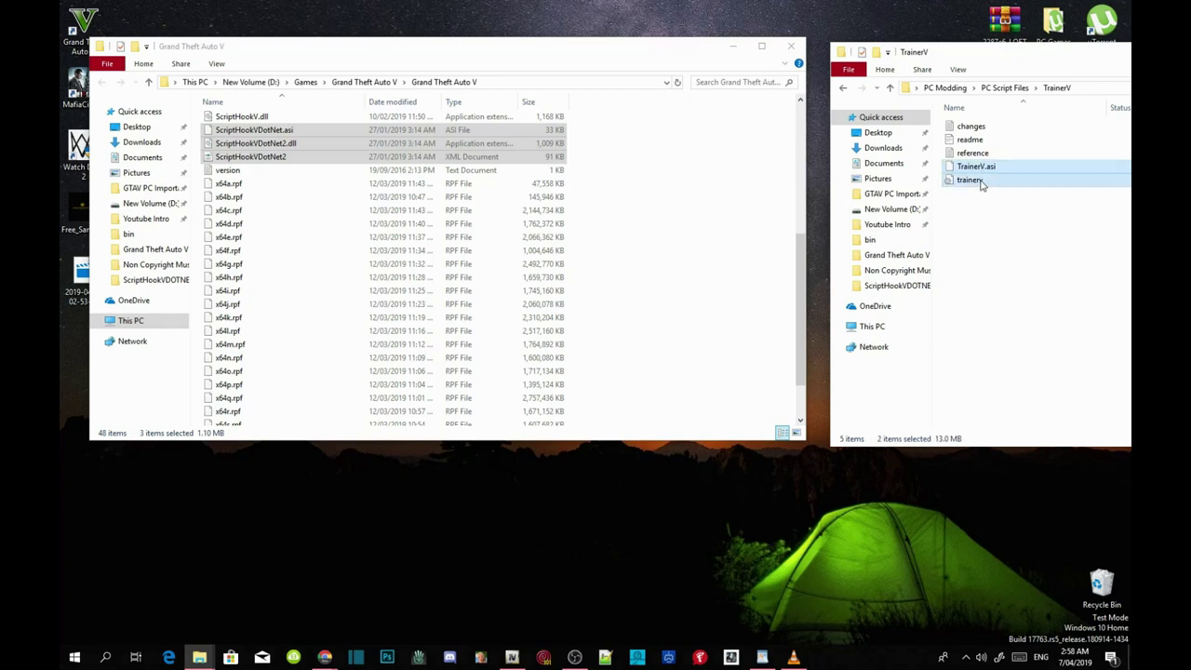
left_click_drag(984, 175, 673, 300)
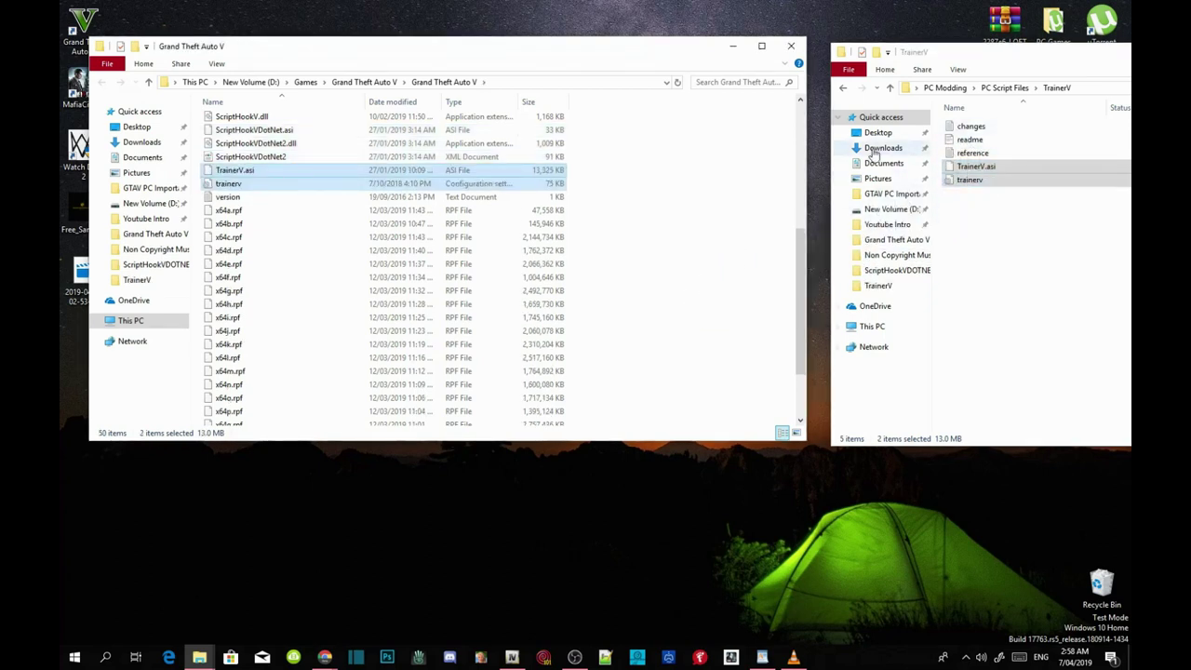
left_click(845, 88)
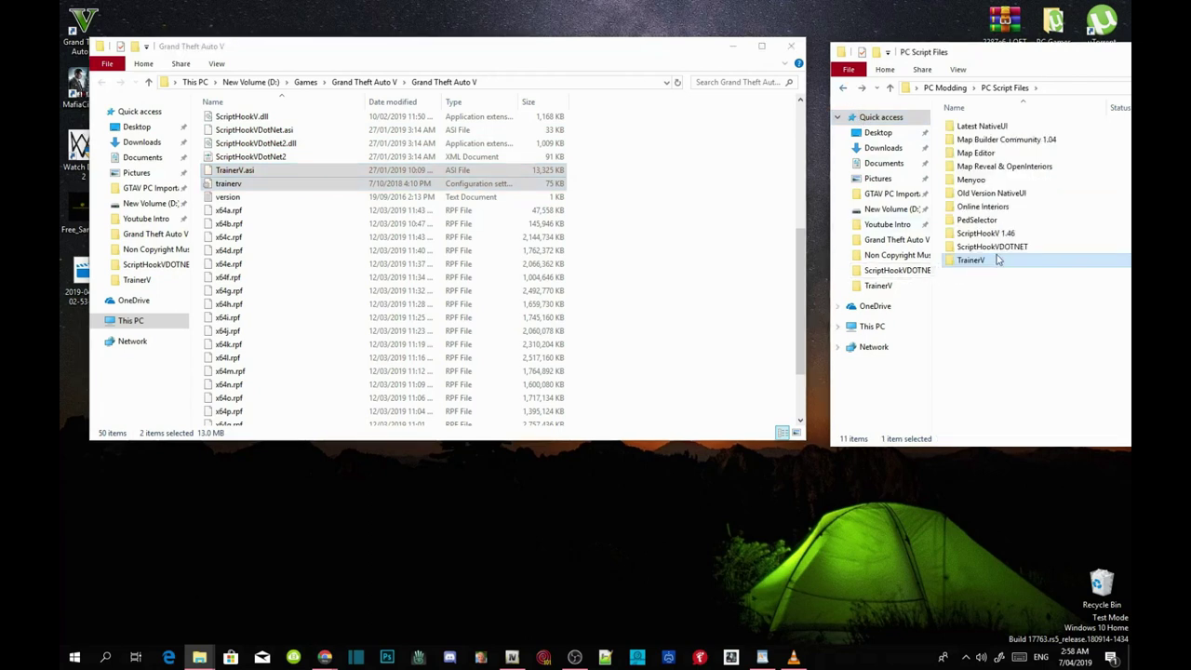
Copy menyooStuff and Menyoo.asi from the Menyoo folder into the Grand Theft Auto V folder
double_click(973, 183)
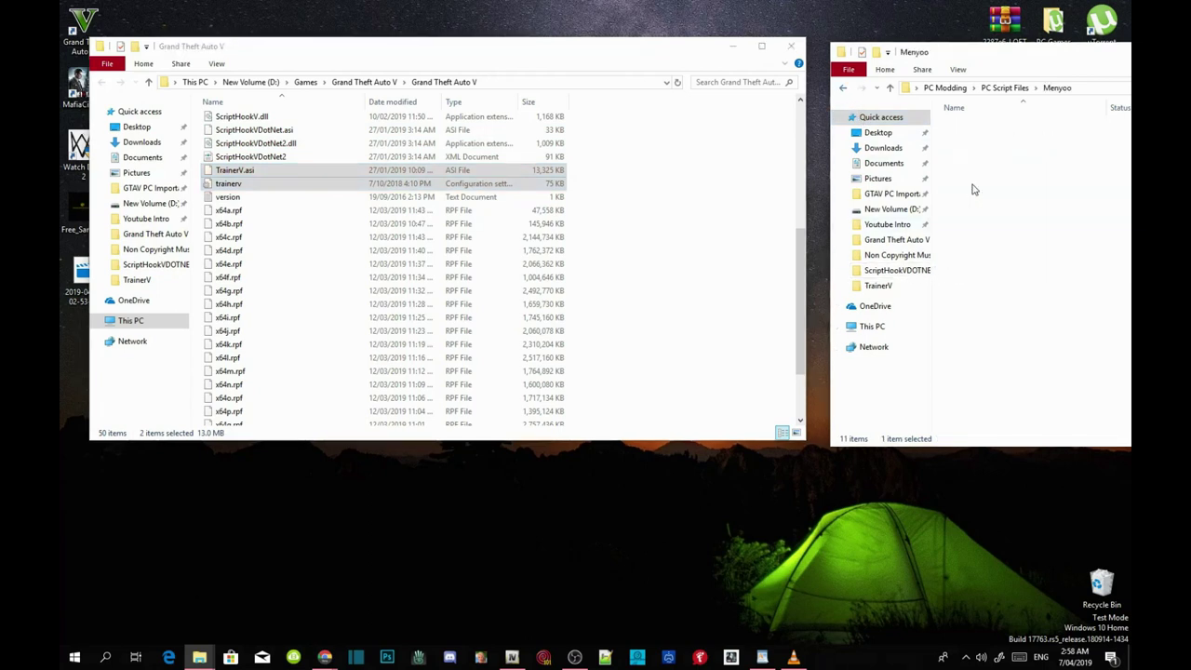
left_click(992, 126)
left_click(996, 155, "ctrl")
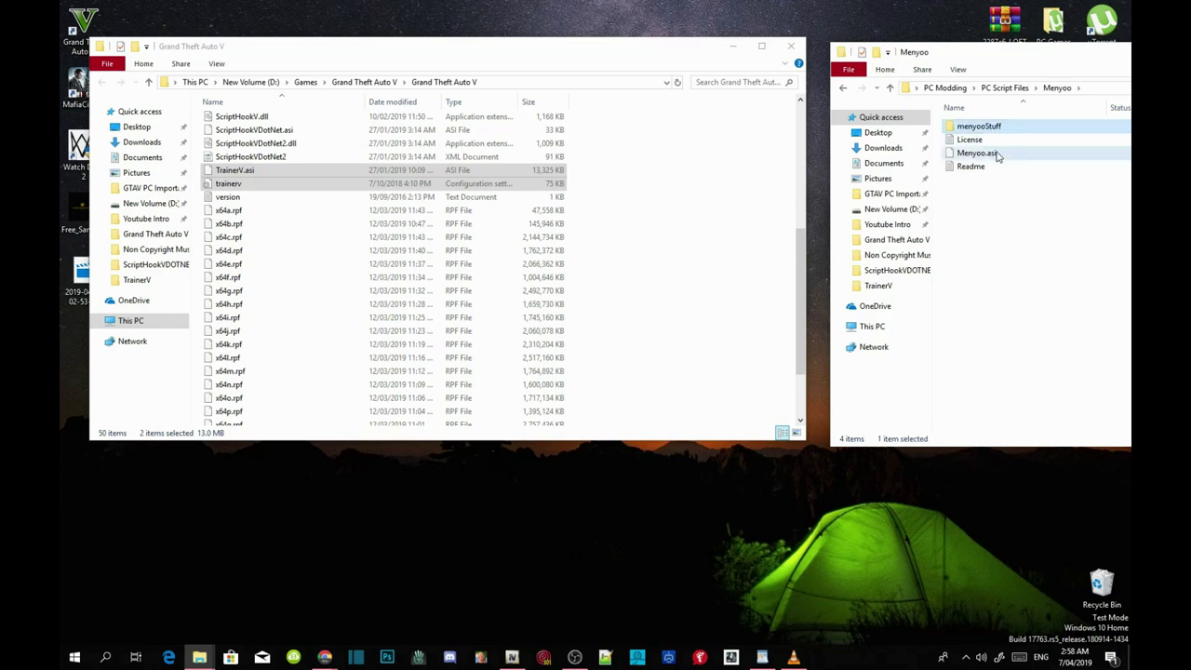
left_click_drag(997, 157, 647, 340)
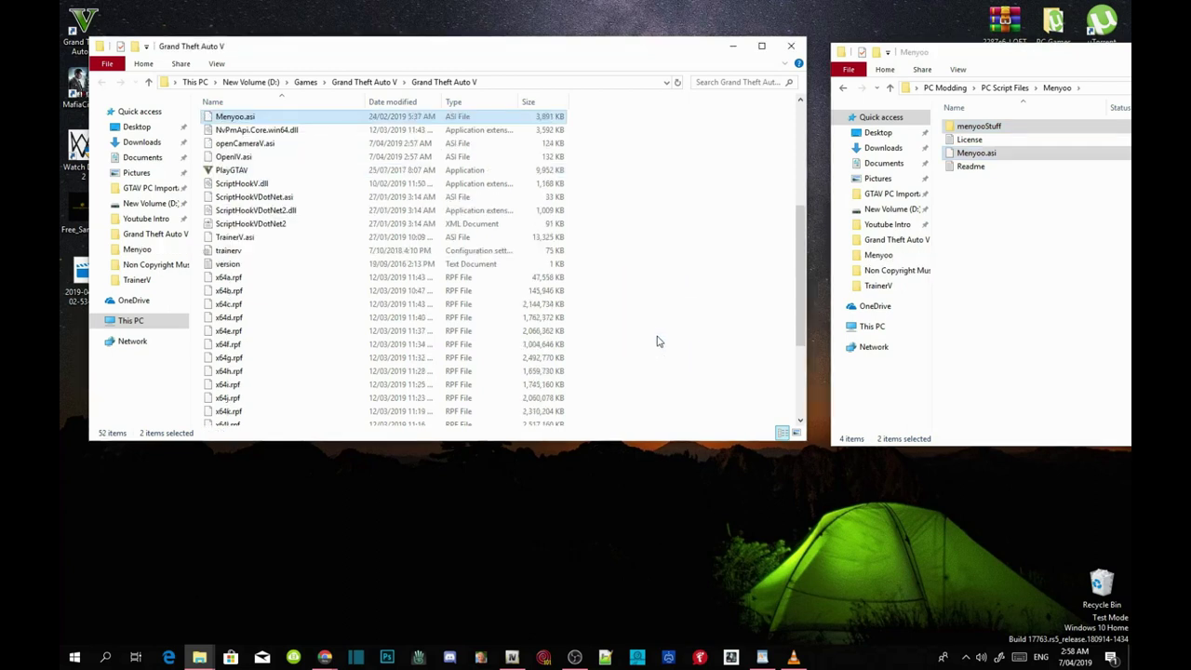
left_click(844, 87)
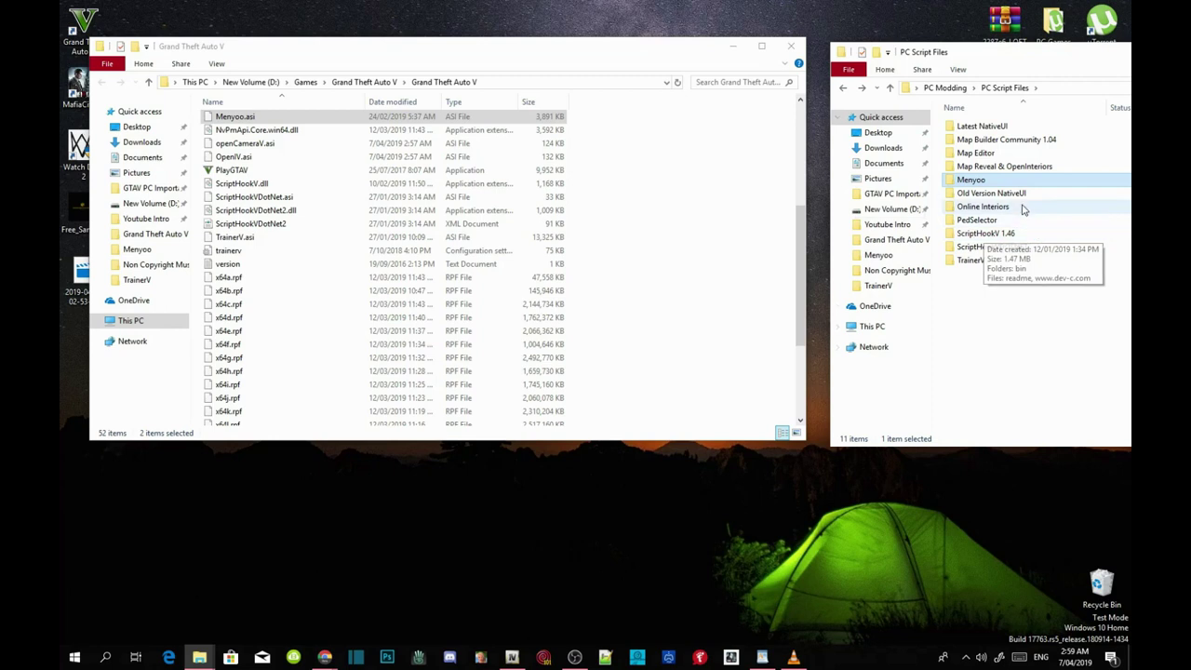
Copy the three Map Reveal & OpenInteriors files into the Grand Theft Auto V folder
left_click(1012, 170)
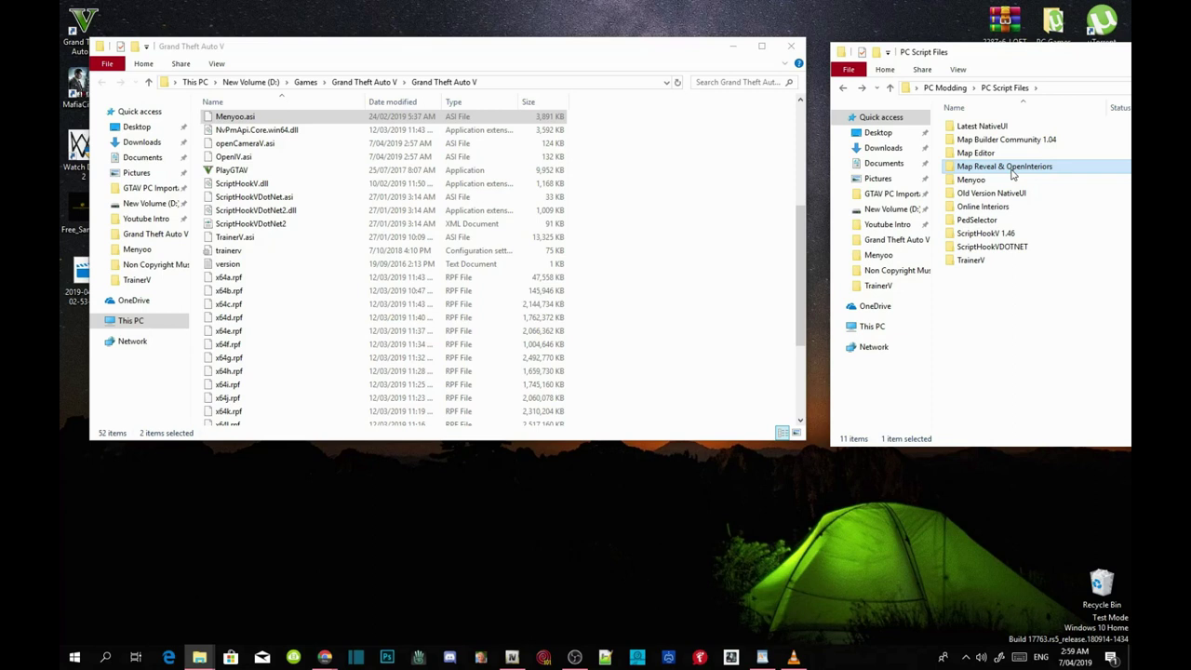
double_click(1013, 170)
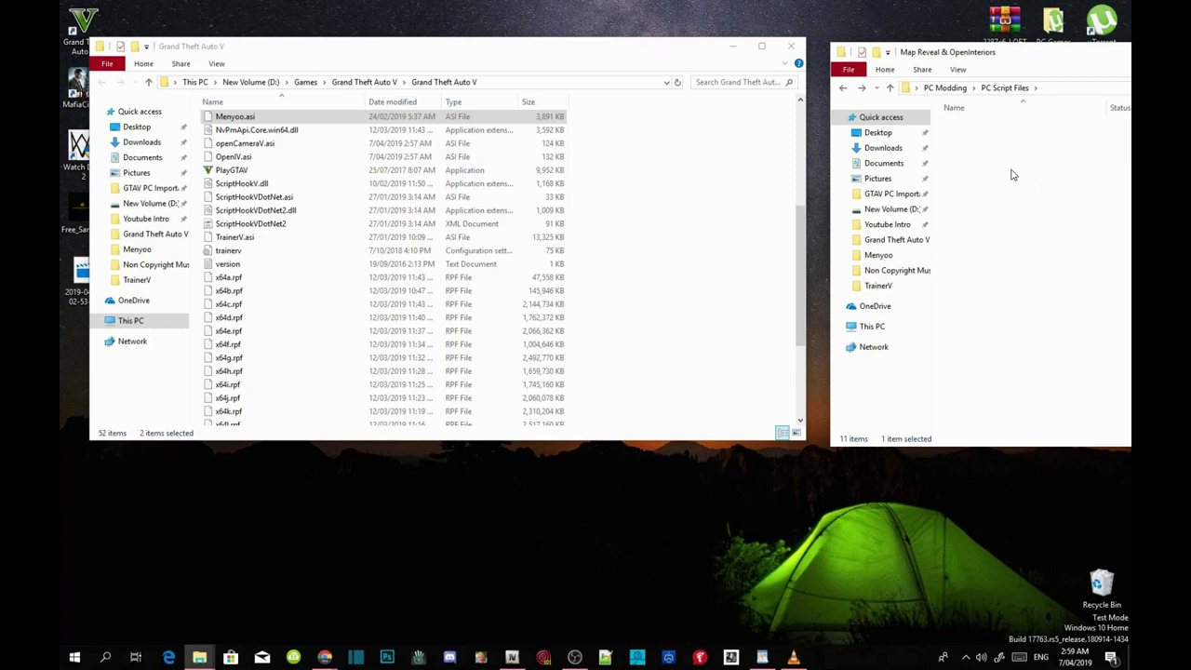
left_click_drag(1035, 191, 665, 320)
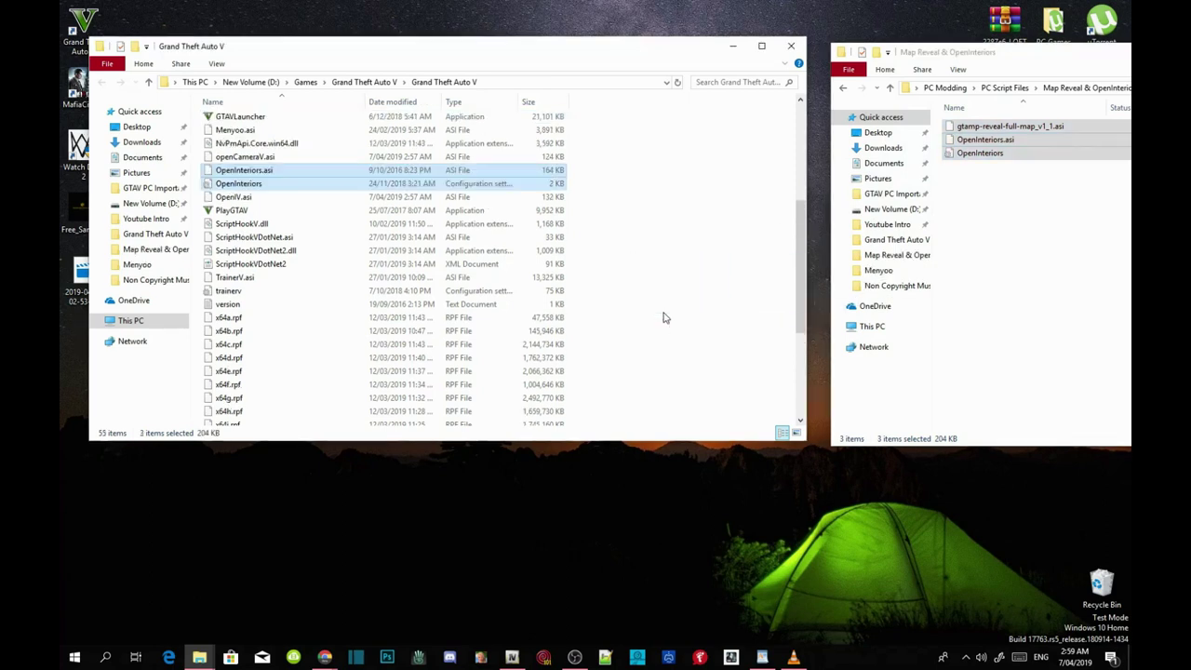
left_click(843, 88)
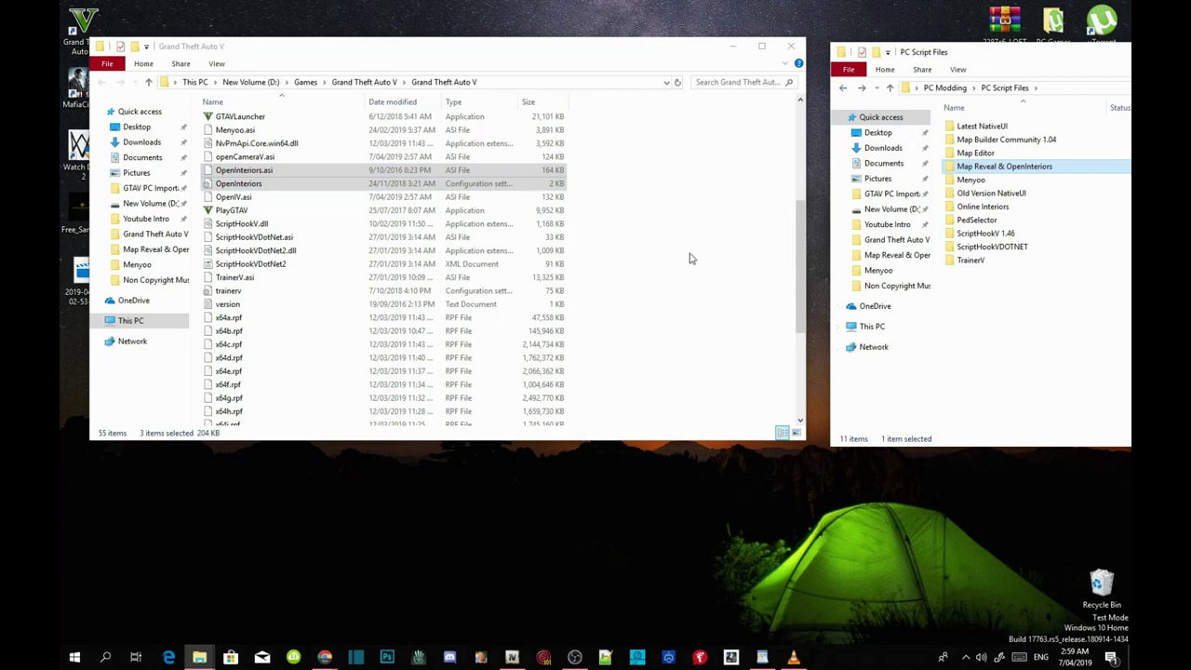
Refresh the Grand Theft Auto V folder, create a new folder named 'scripts' and open it
right_click(684, 208)
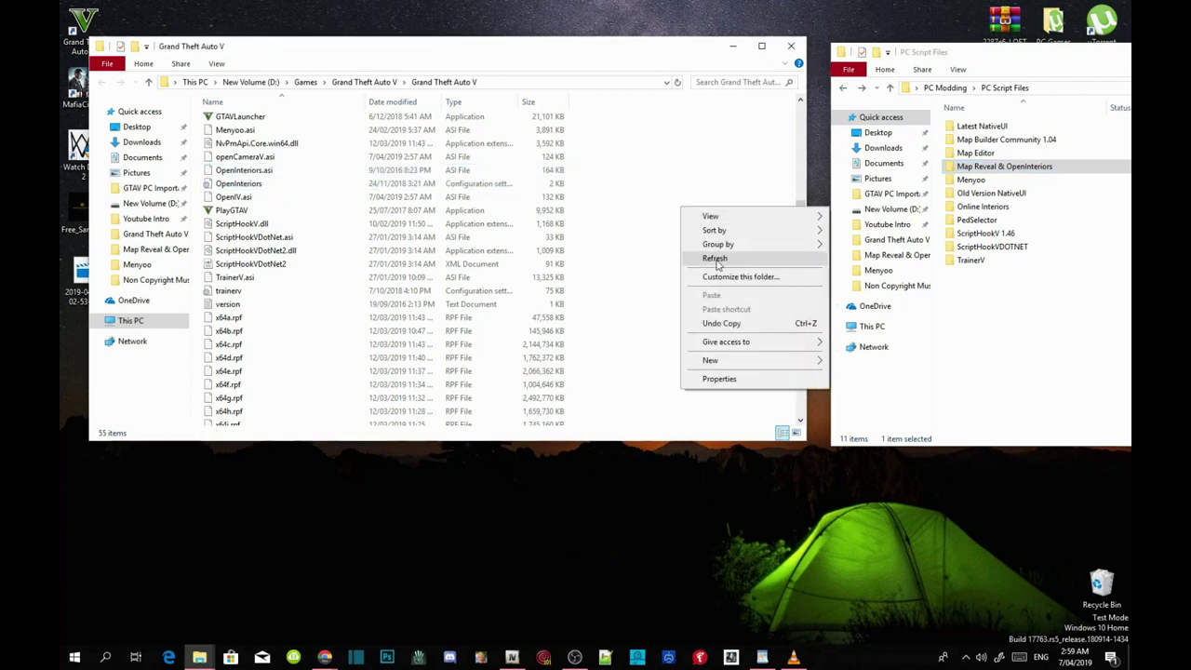
left_click(716, 260)
right_click(682, 252)
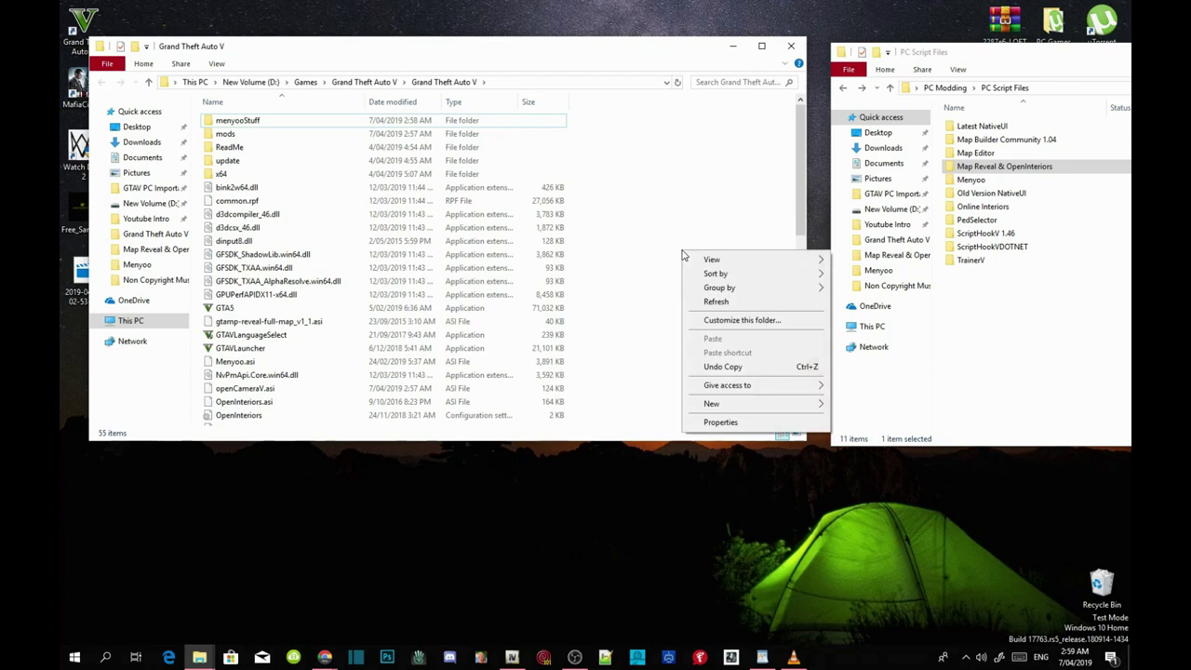
mouse_move(738, 412)
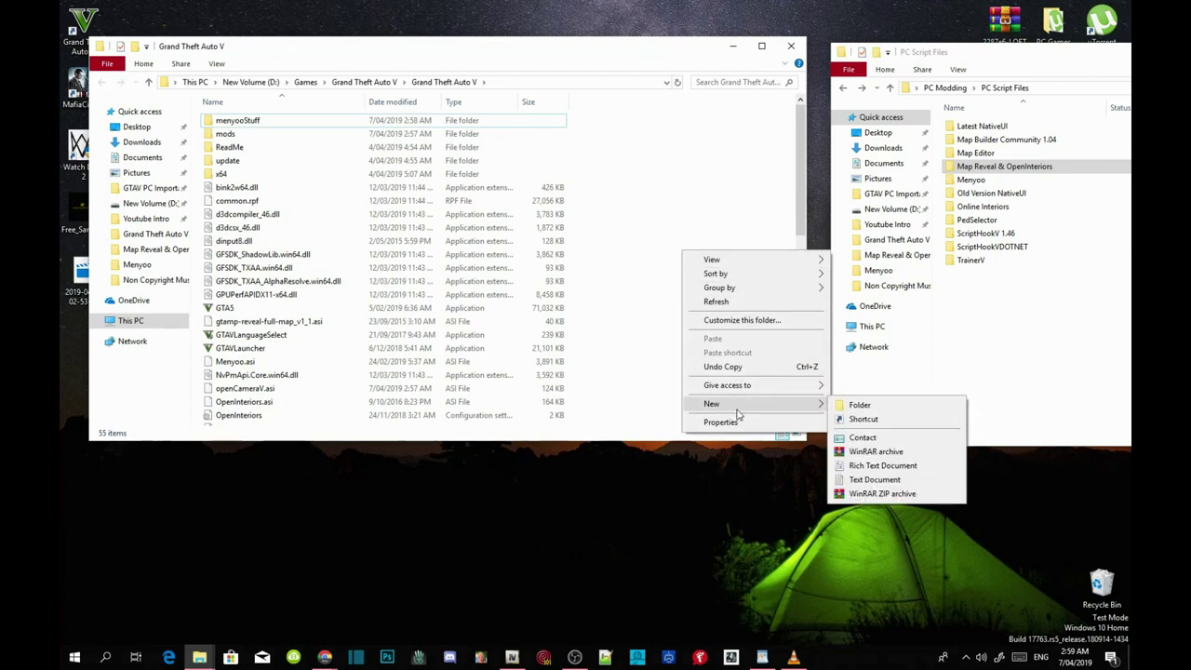
left_click(858, 407)
type("scripts")
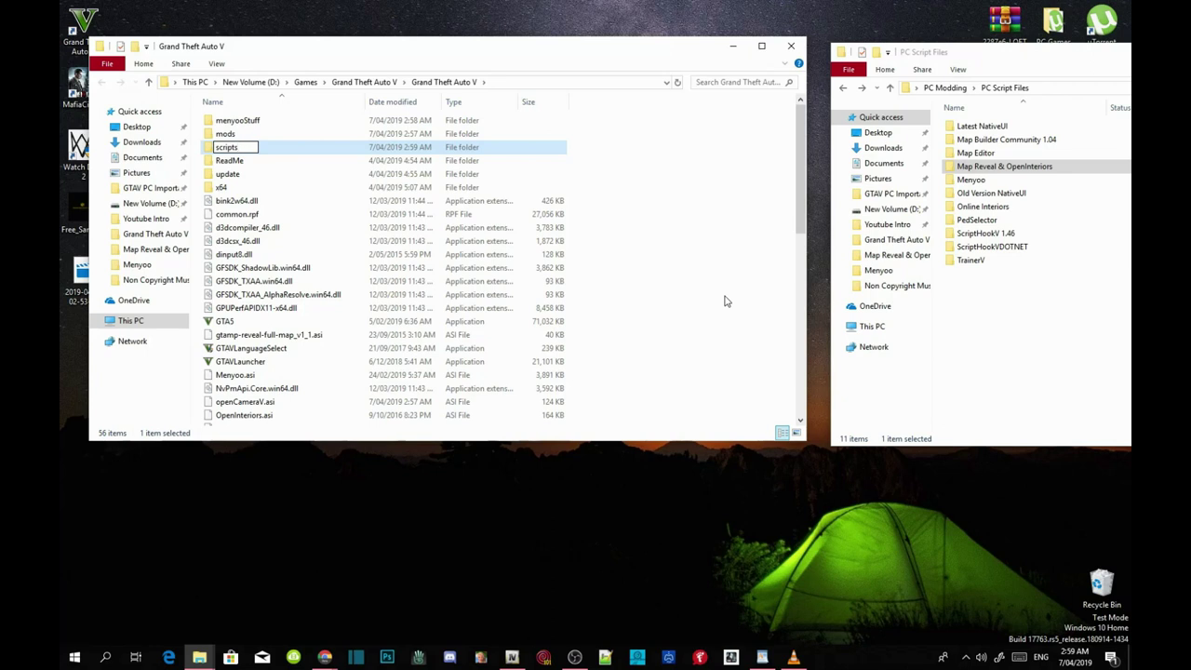
key("Return")
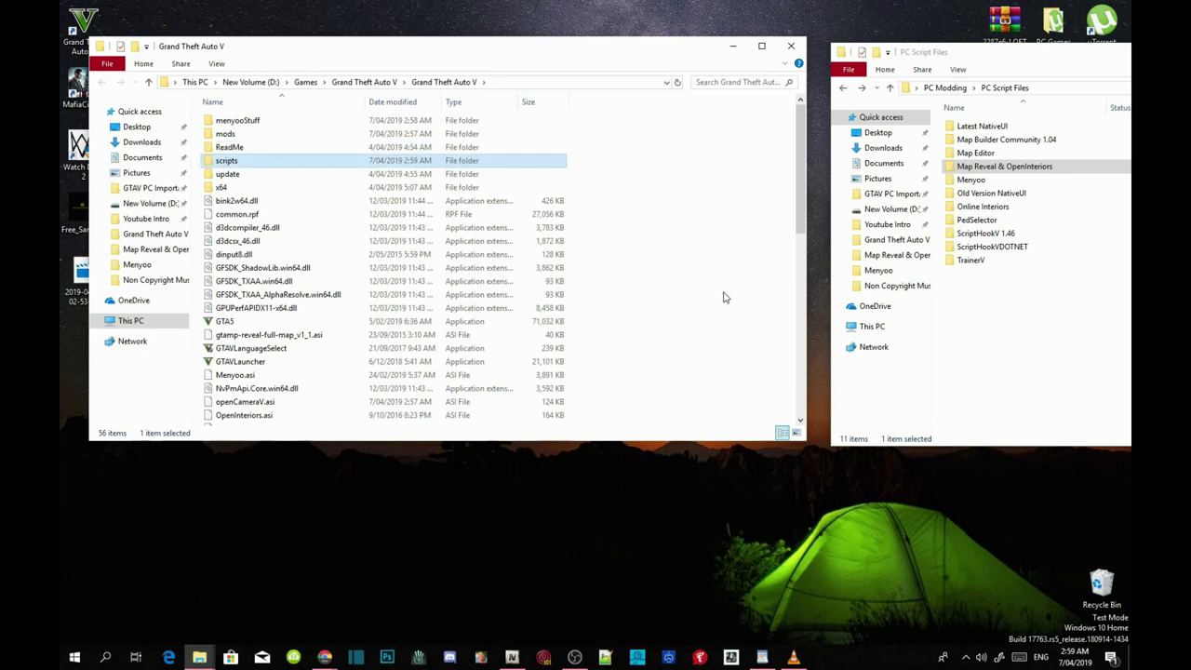
key("Return")
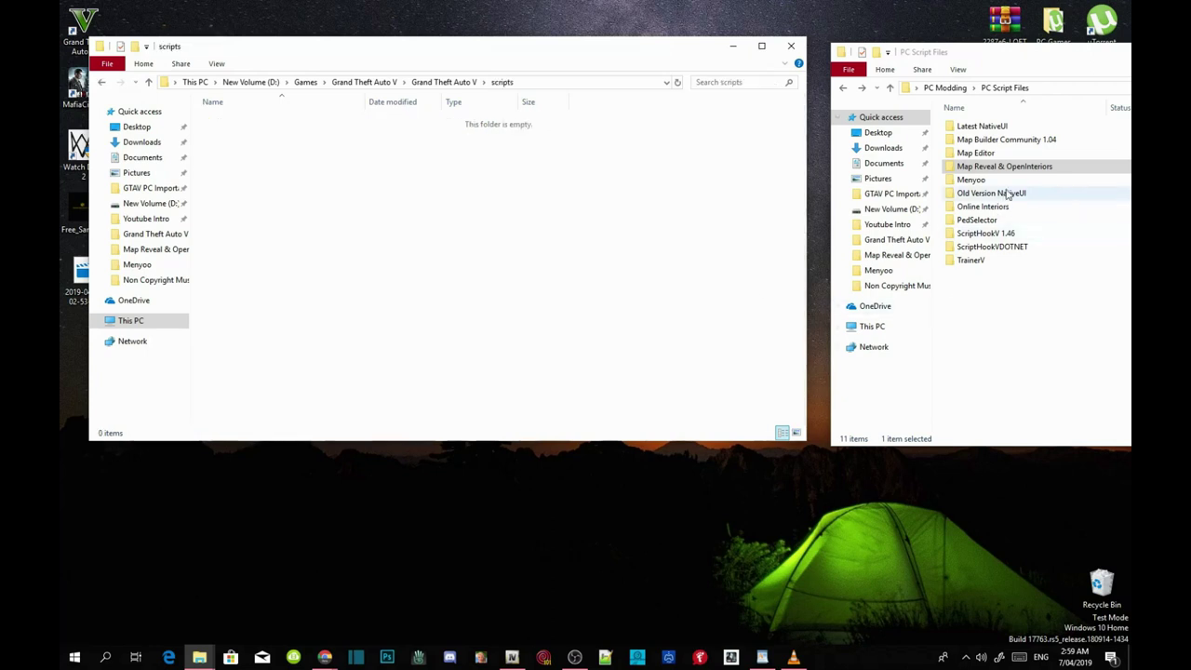
Copy NativeUI.dll from Latest NativeUI into scripts, return to Grand Theft Auto V, close the NativeUI window
double_click(982, 125)
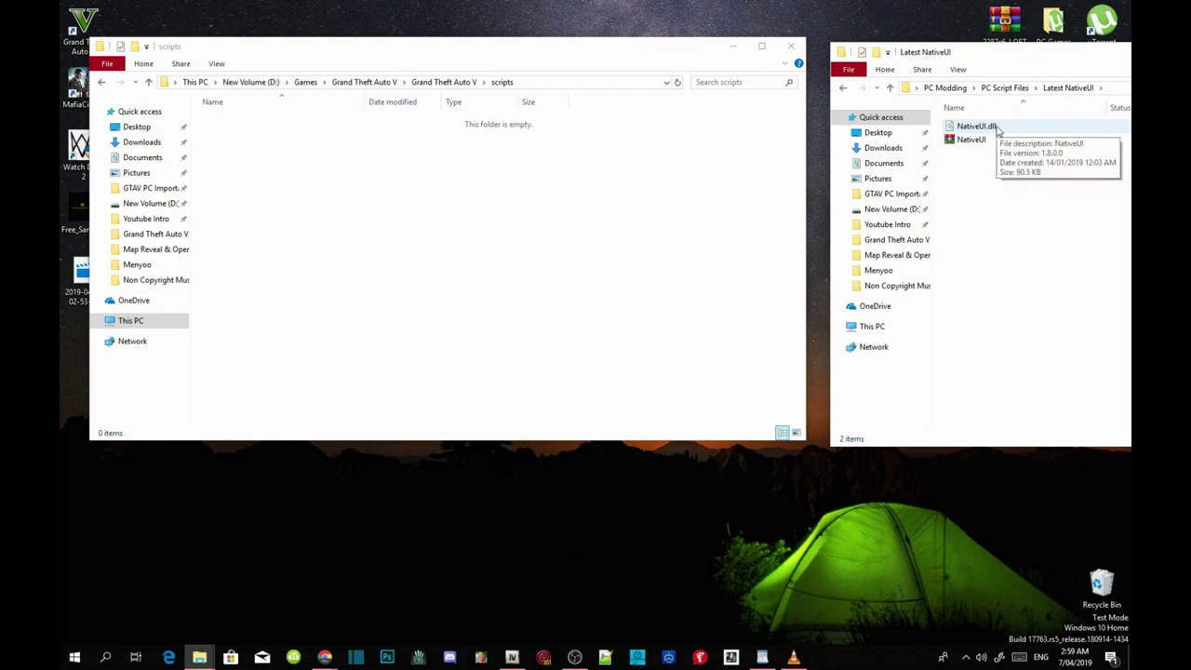
left_click_drag(998, 131, 389, 168)
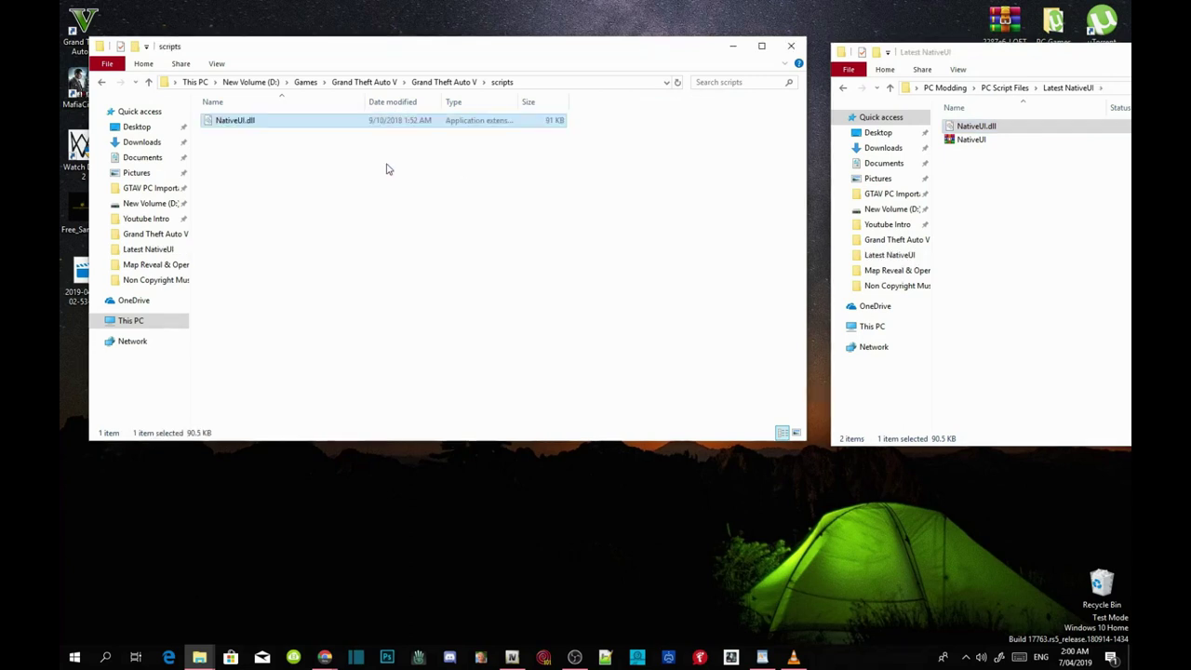
left_click(444, 81)
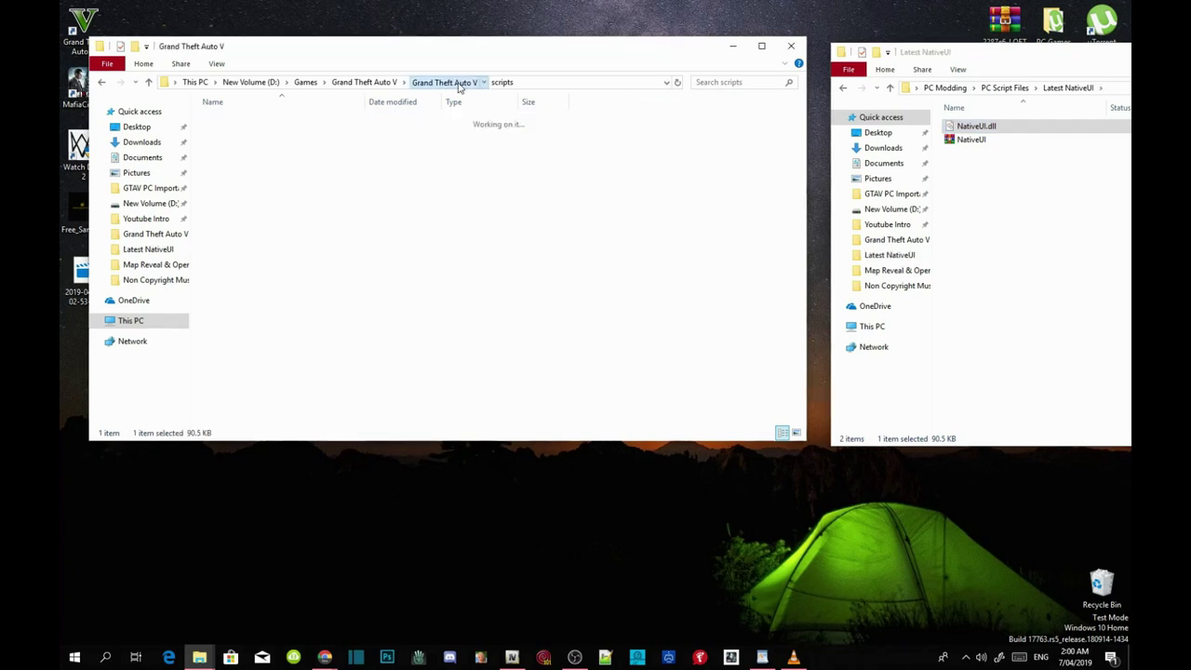
left_click_drag(1031, 67, 299, 137)
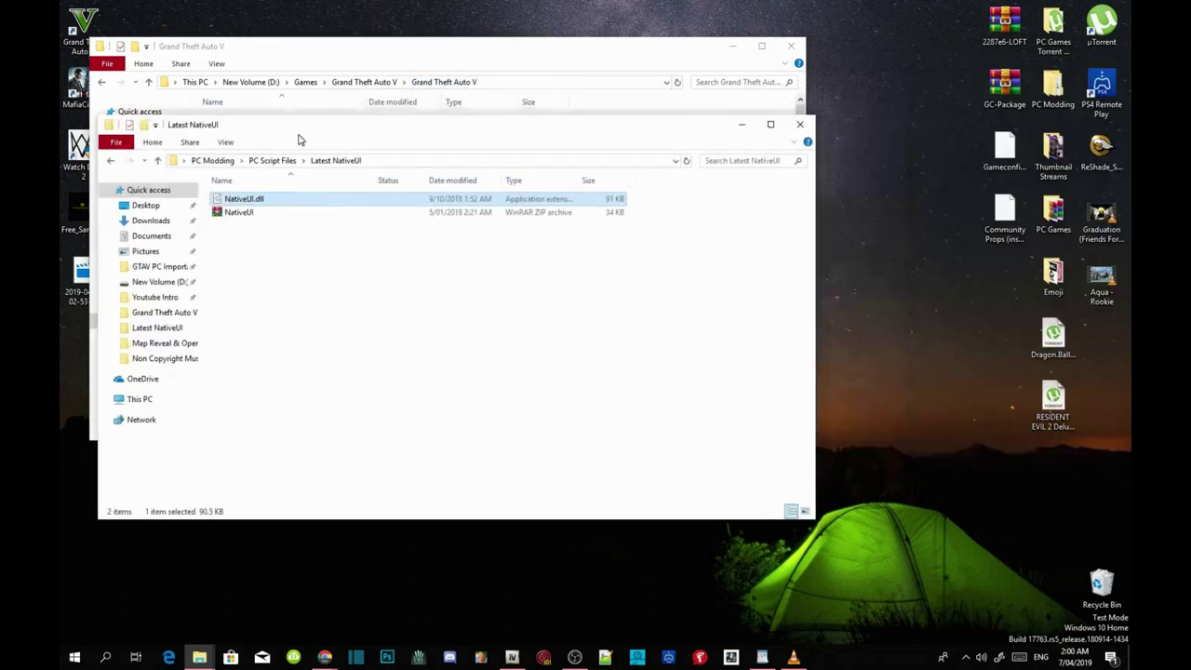
left_click(792, 122)
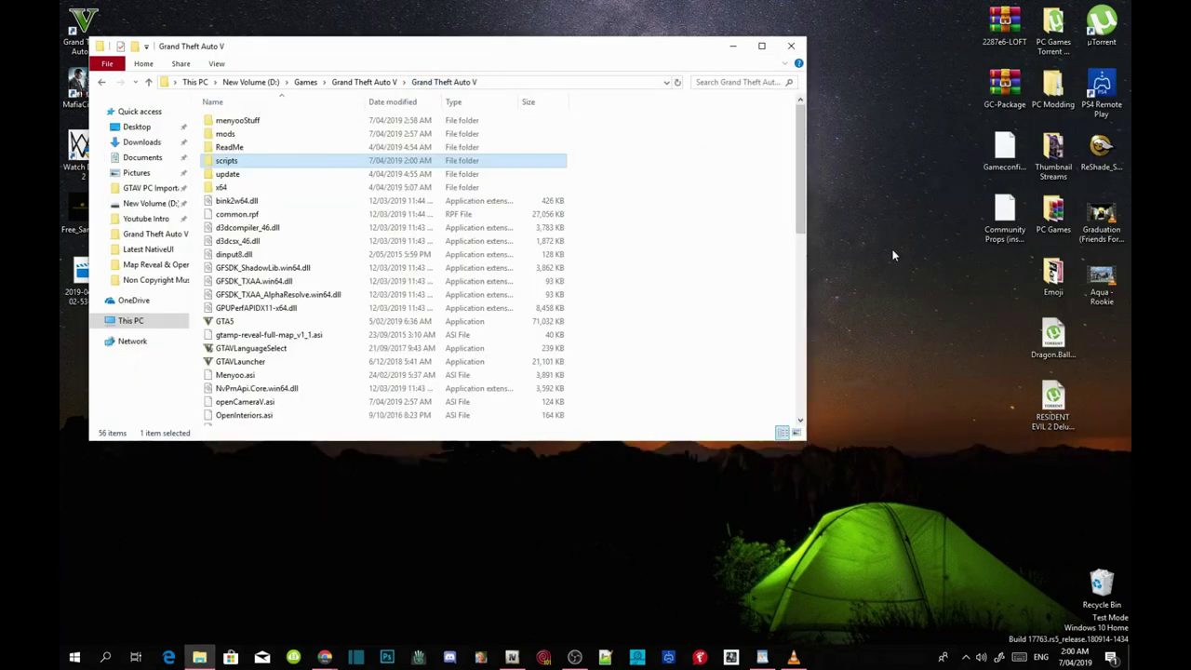